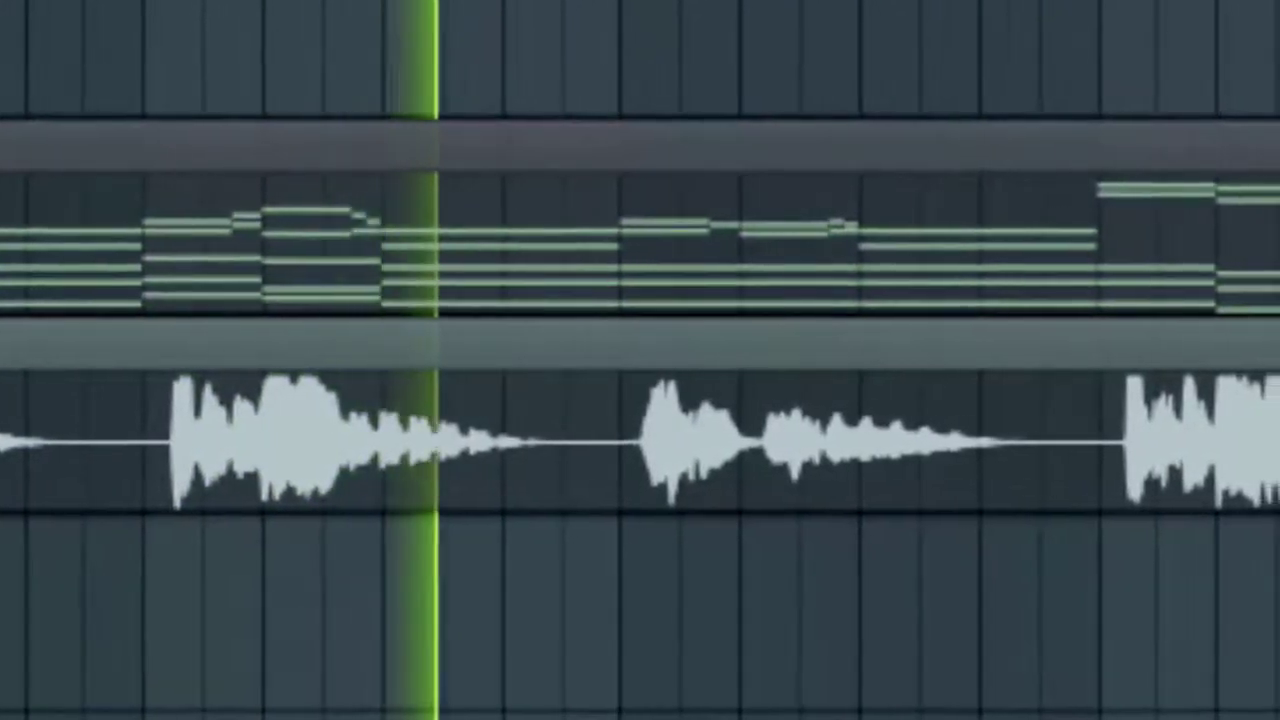
# Step: Adjust the time-stretching pitch of the Wobbly Wobbly acapella clip and audition it with Pattern 1 from bar 1
pyautogui.press('space')
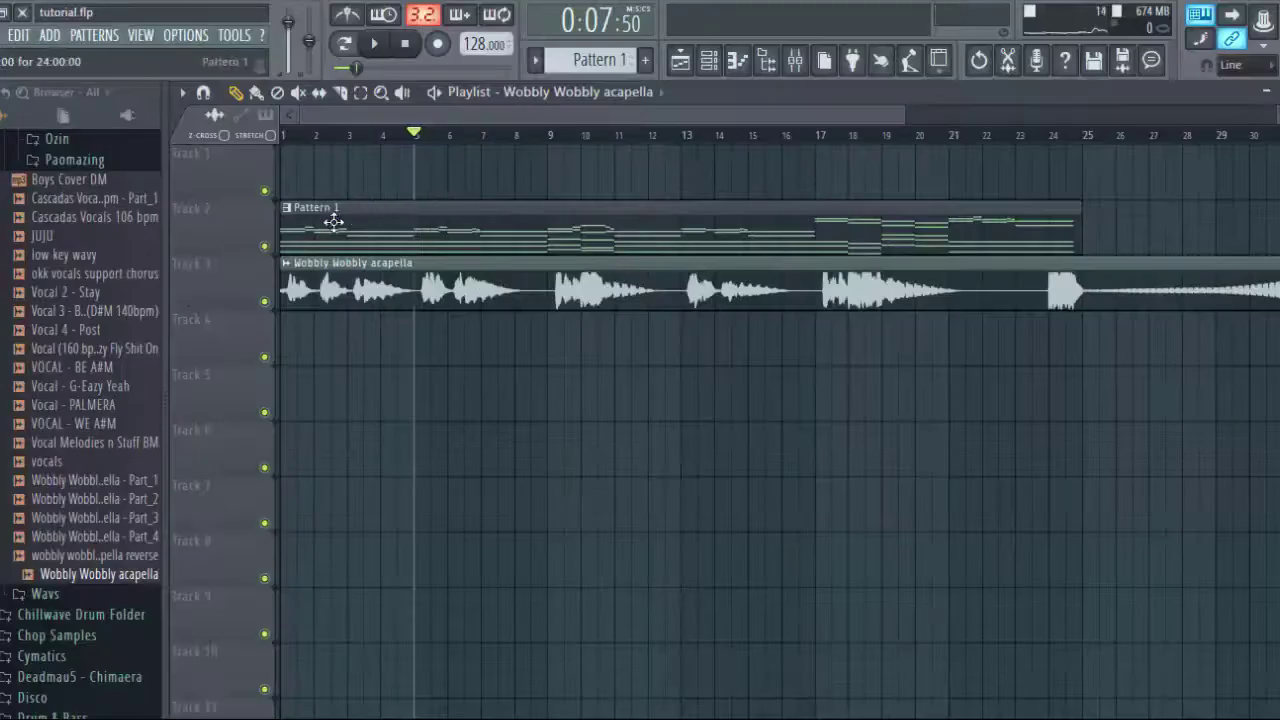
pyautogui.click(310, 138)
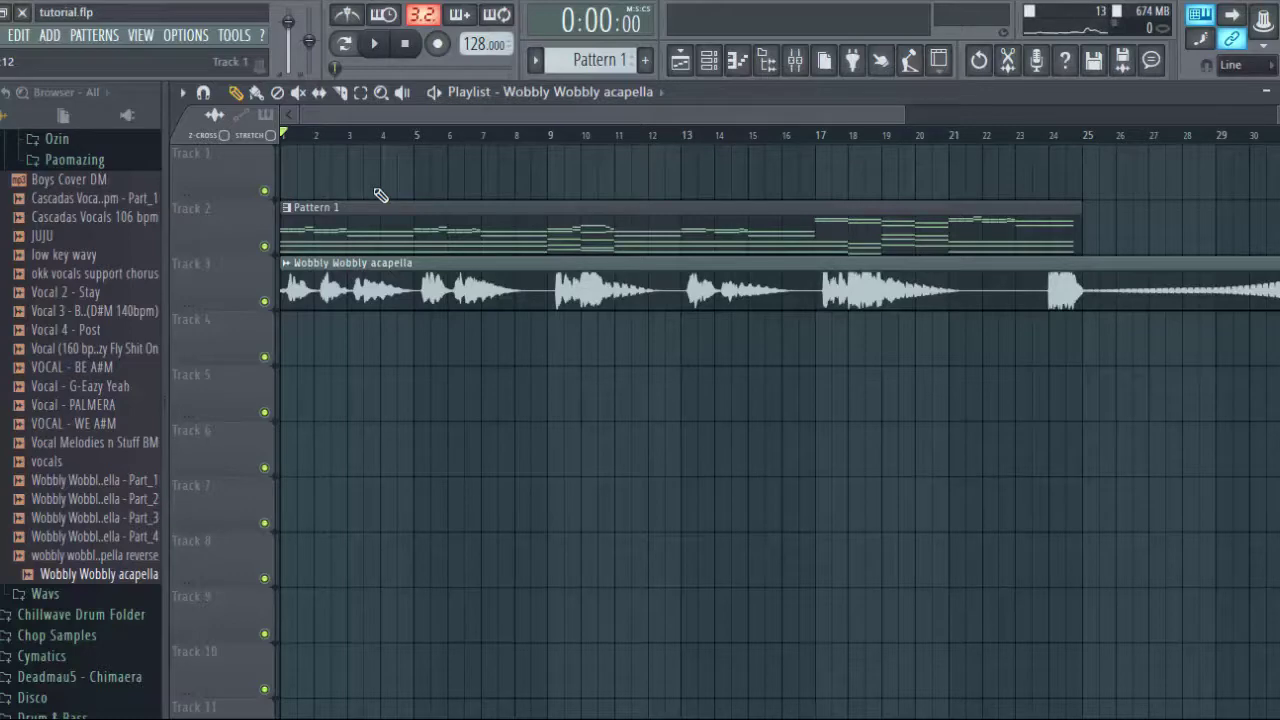
pyautogui.moveTo(906, 119); pyautogui.dragTo(562, 180)
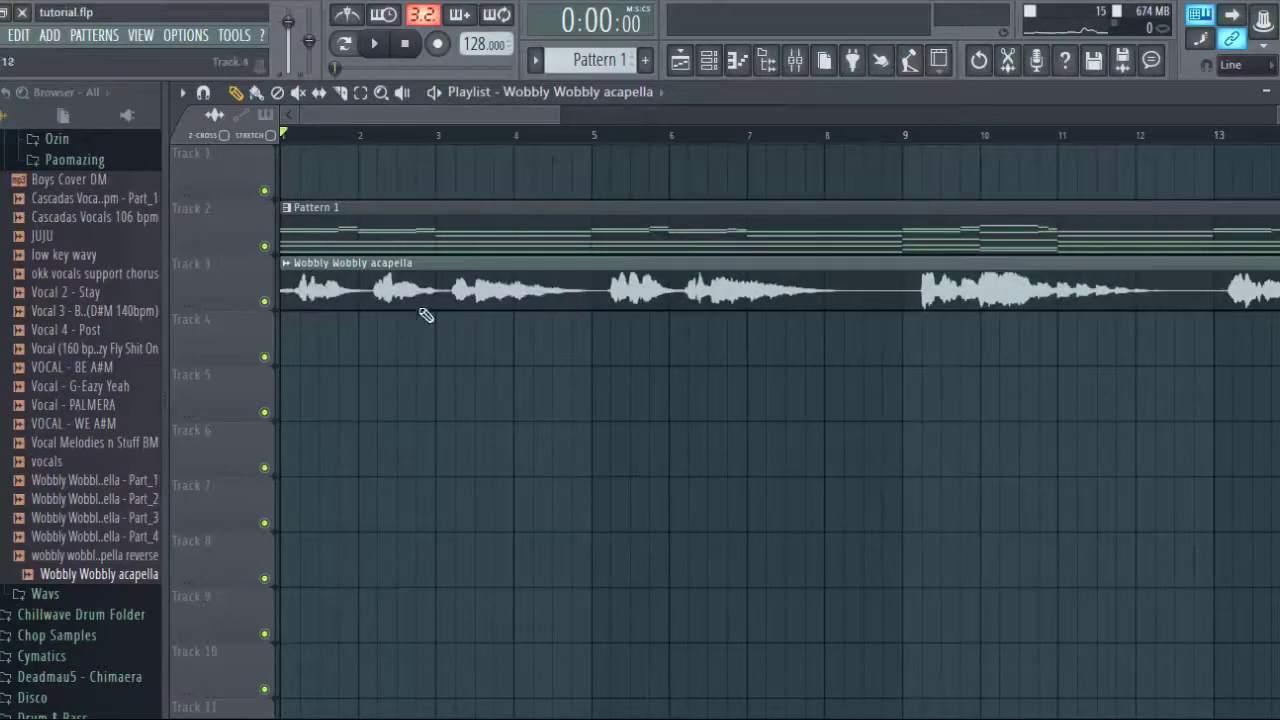
pyautogui.doubleClick(363, 303)
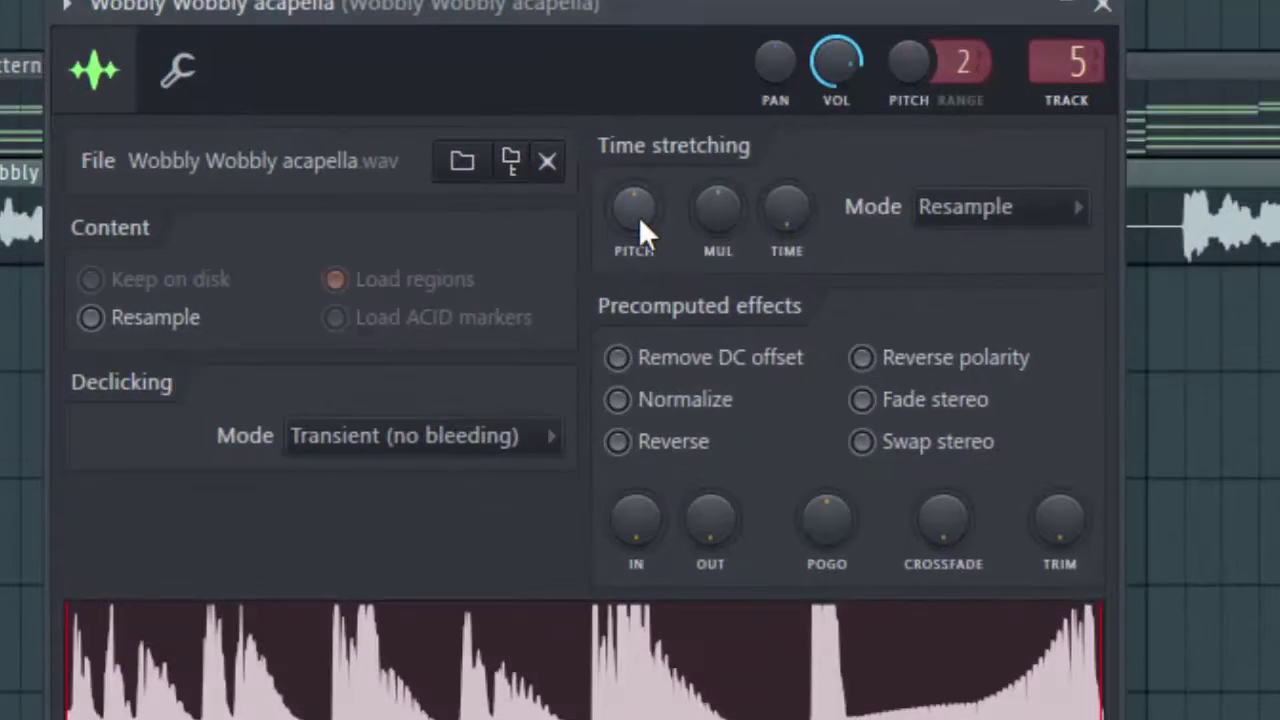
pyautogui.moveTo(639, 285); pyautogui.dragTo(657, 206)
pyautogui.moveTo(674, 65); pyautogui.dragTo(684, 0)
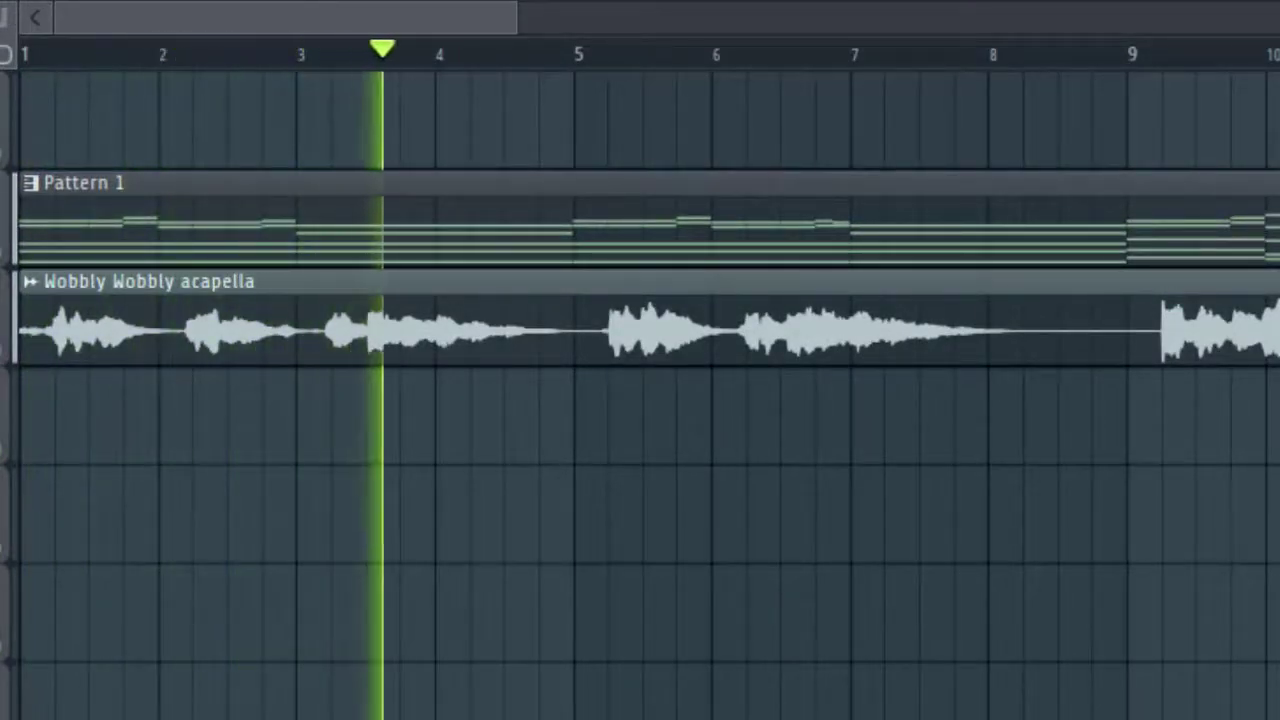
pyautogui.press('space')
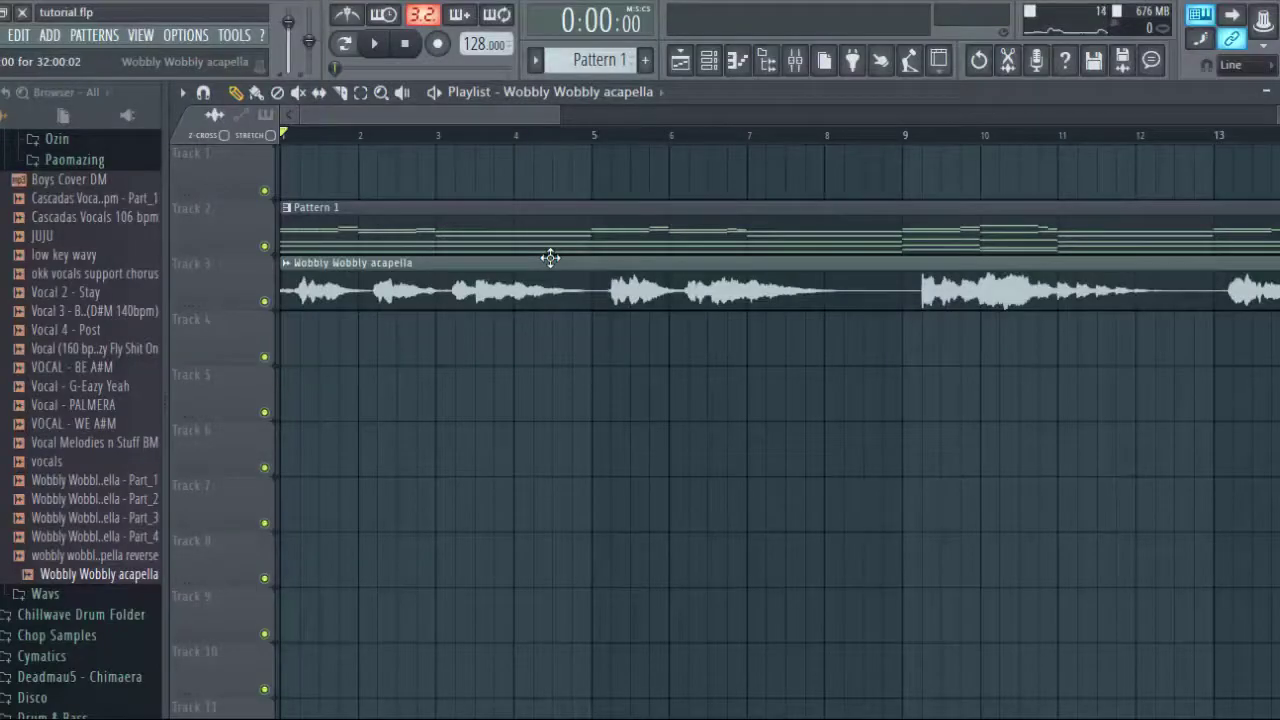
# Step: Review the Wobbly Wobbly acapella clip's time-stretching settings and the notes of Pattern 1
pyautogui.doubleClick(550, 258)
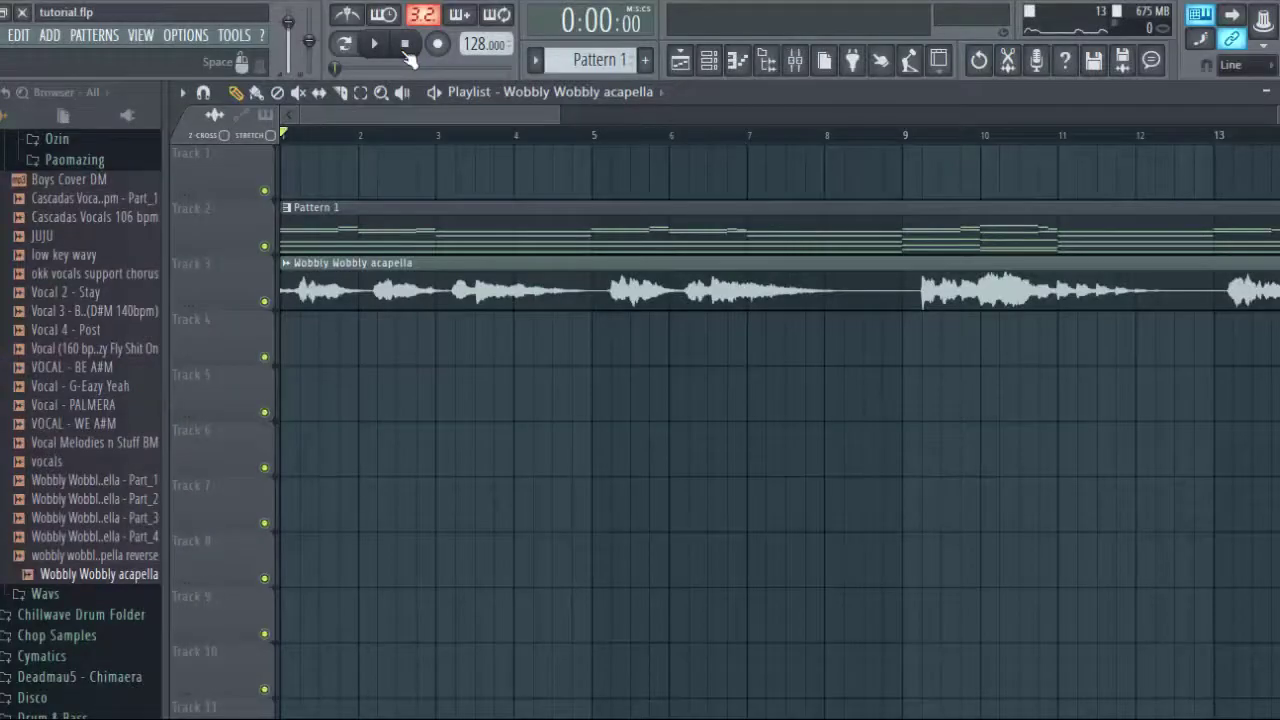
pyautogui.doubleClick(587, 286)
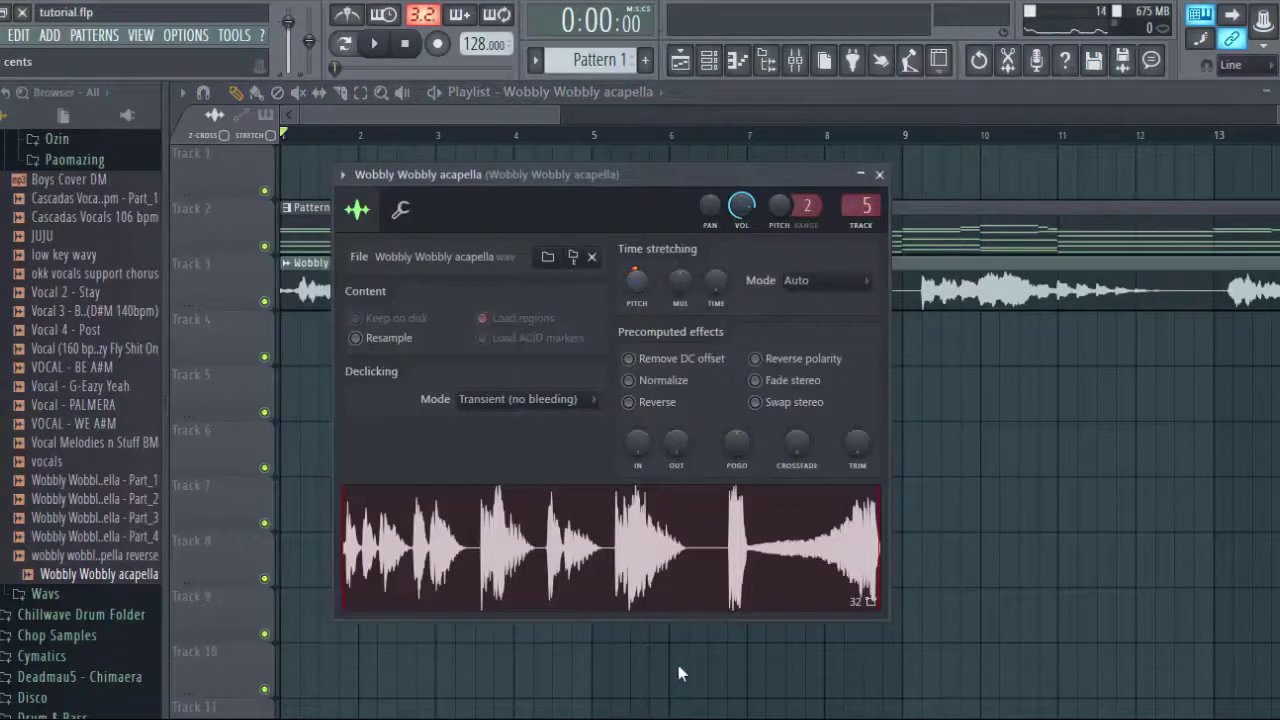
pyautogui.press('Escape')
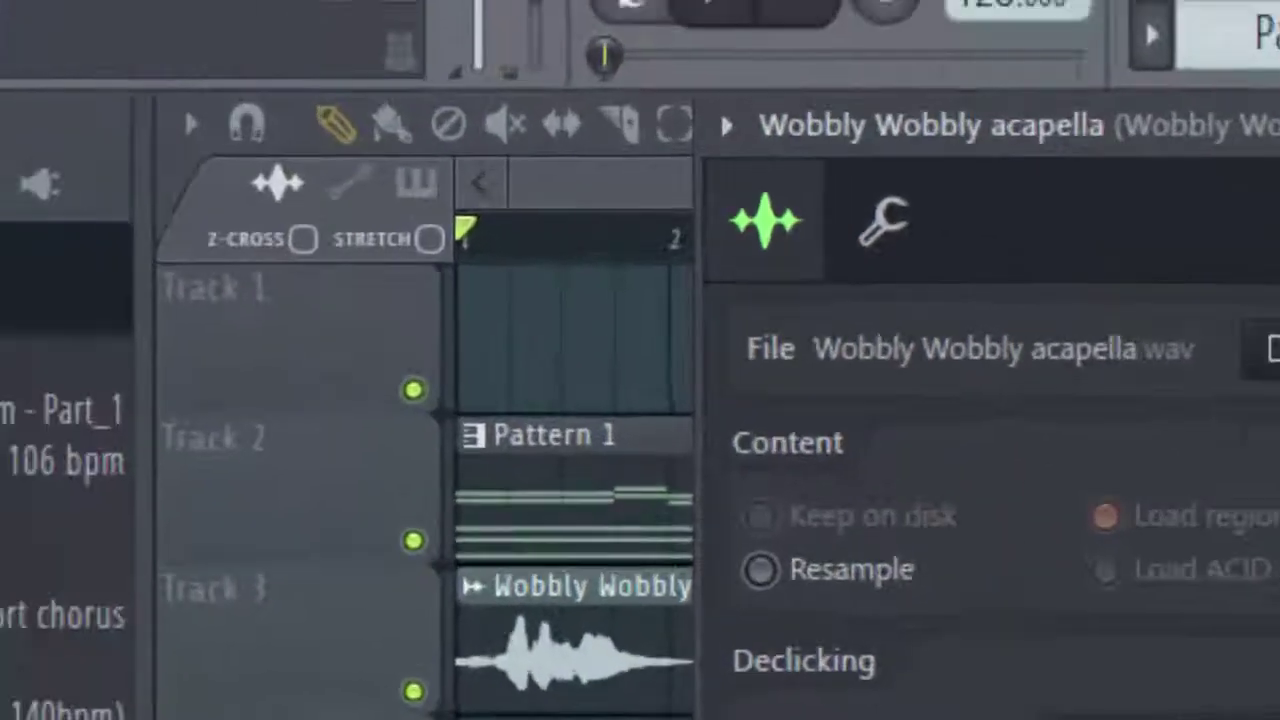
pyautogui.moveTo(707, 175); pyautogui.dragTo(707, 135)
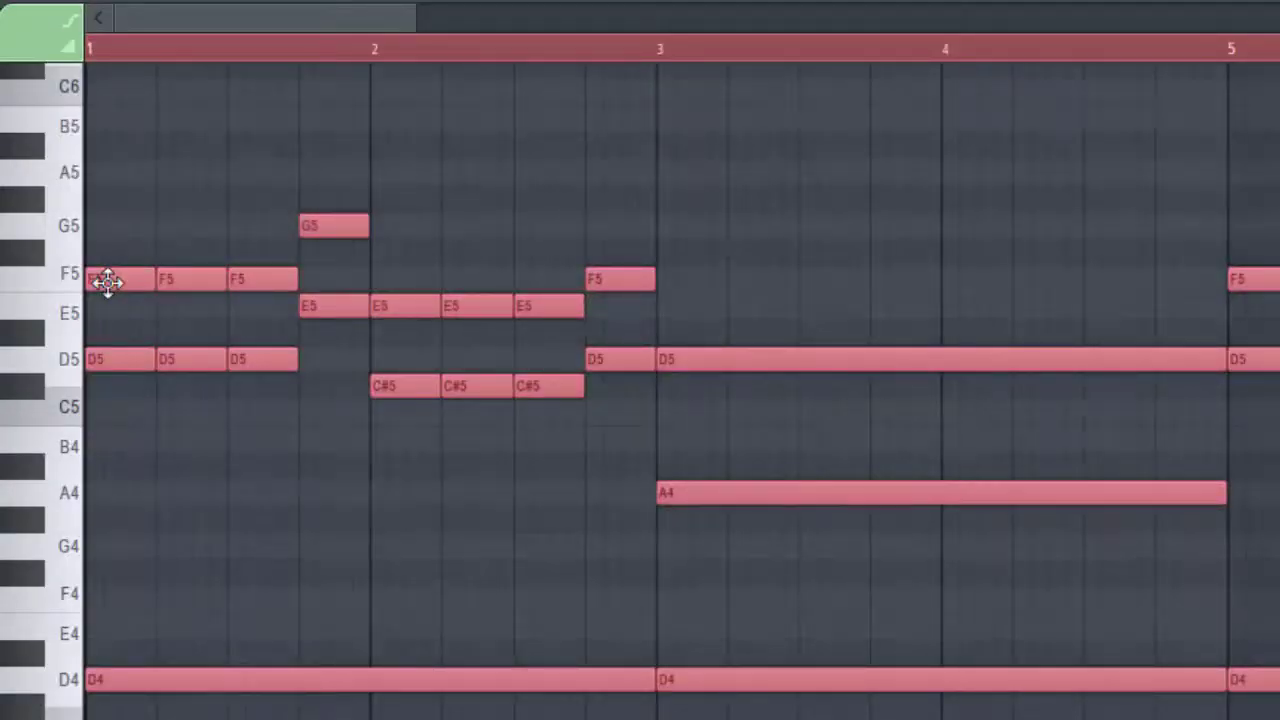
pyautogui.moveTo(104, 264); pyautogui.dragTo(104, 140)
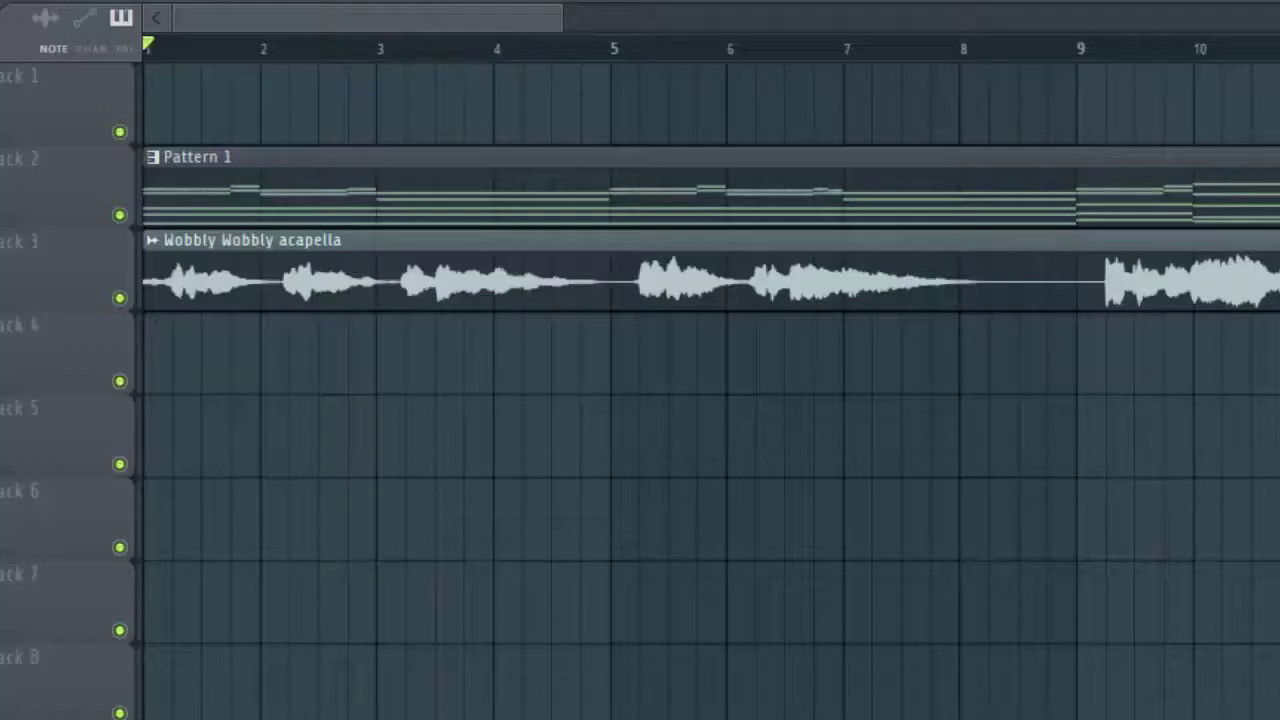
# Step: Play the acapella together with Pattern 1 from the start of the playlist, following it past bar 12
pyautogui.press('space')
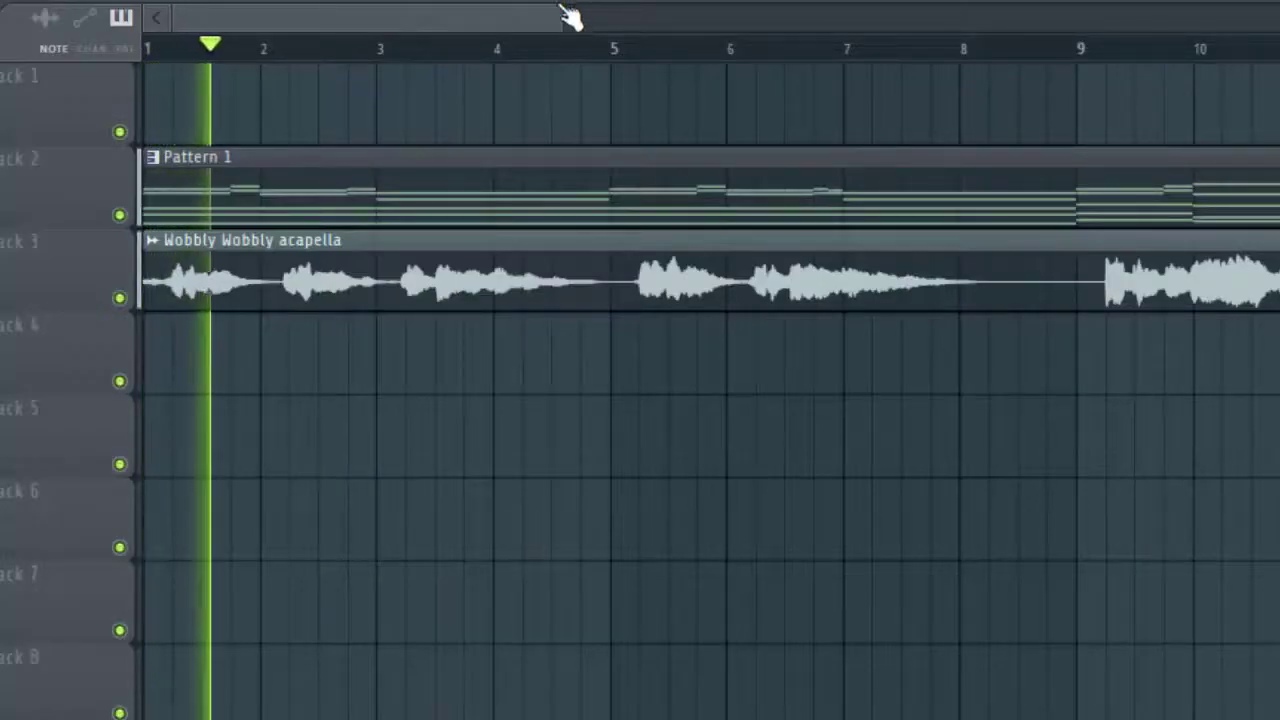
pyautogui.moveTo(585, 7); pyautogui.dragTo(1134, 17)
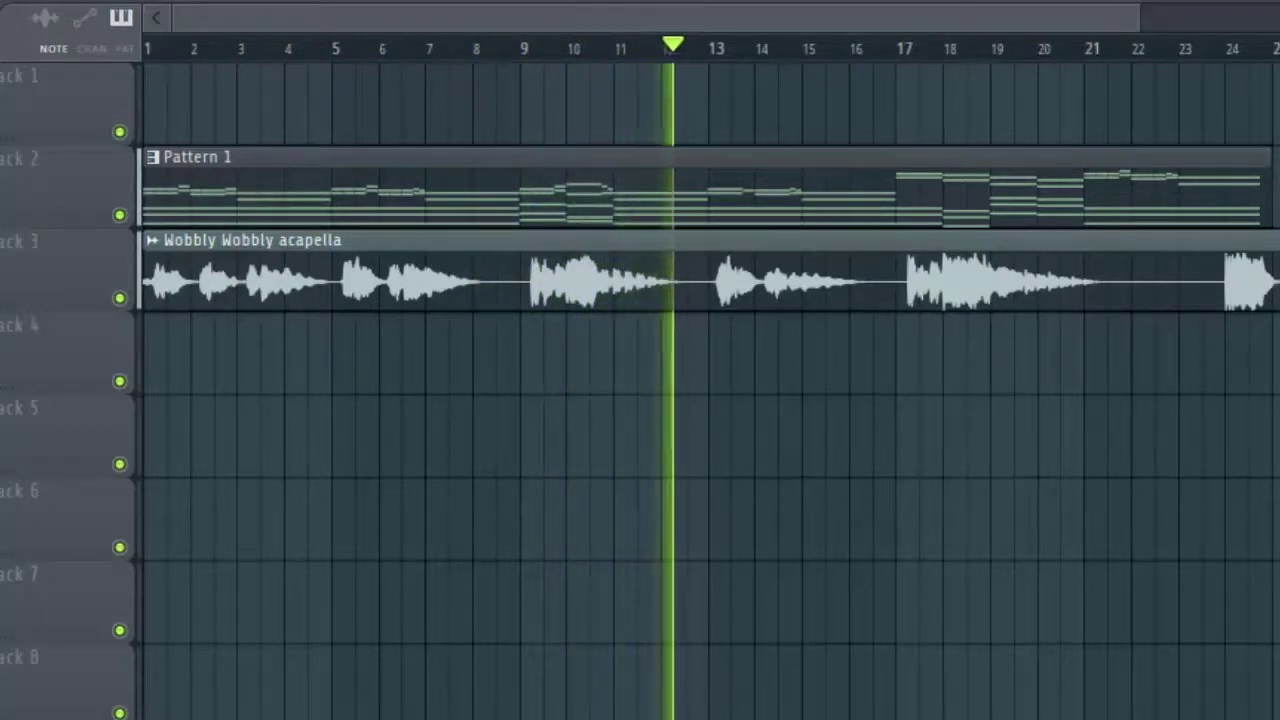
pyautogui.press('space')
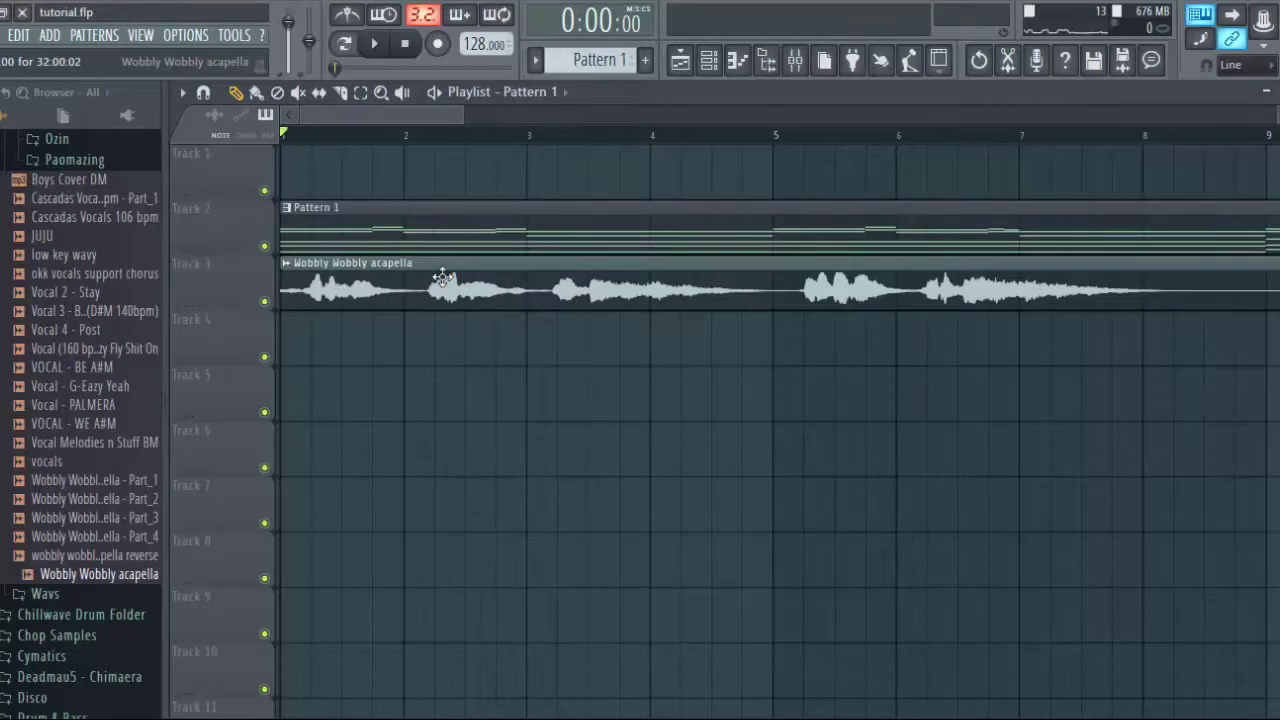
# Step: Open the Wobbly Wobbly acapella sample for editing in Edison
pyautogui.doubleClick(463, 289)
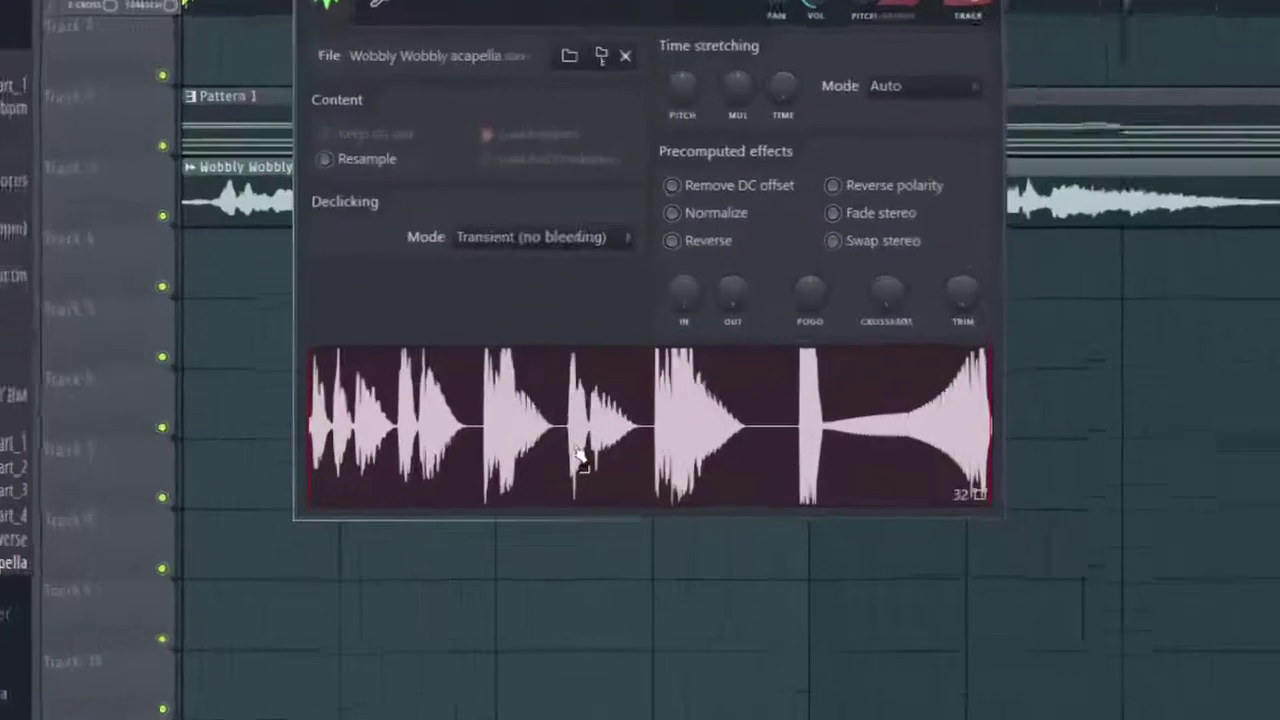
pyautogui.rightClick(591, 481)
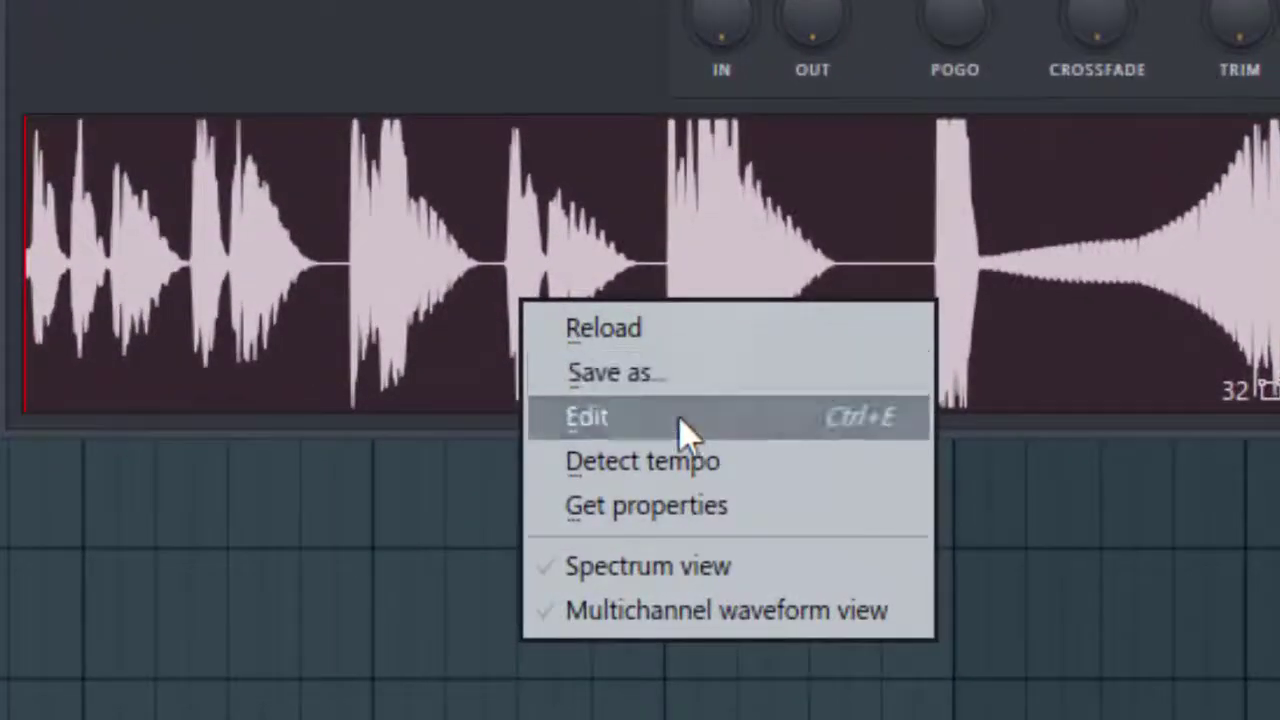
pyautogui.click(678, 415)
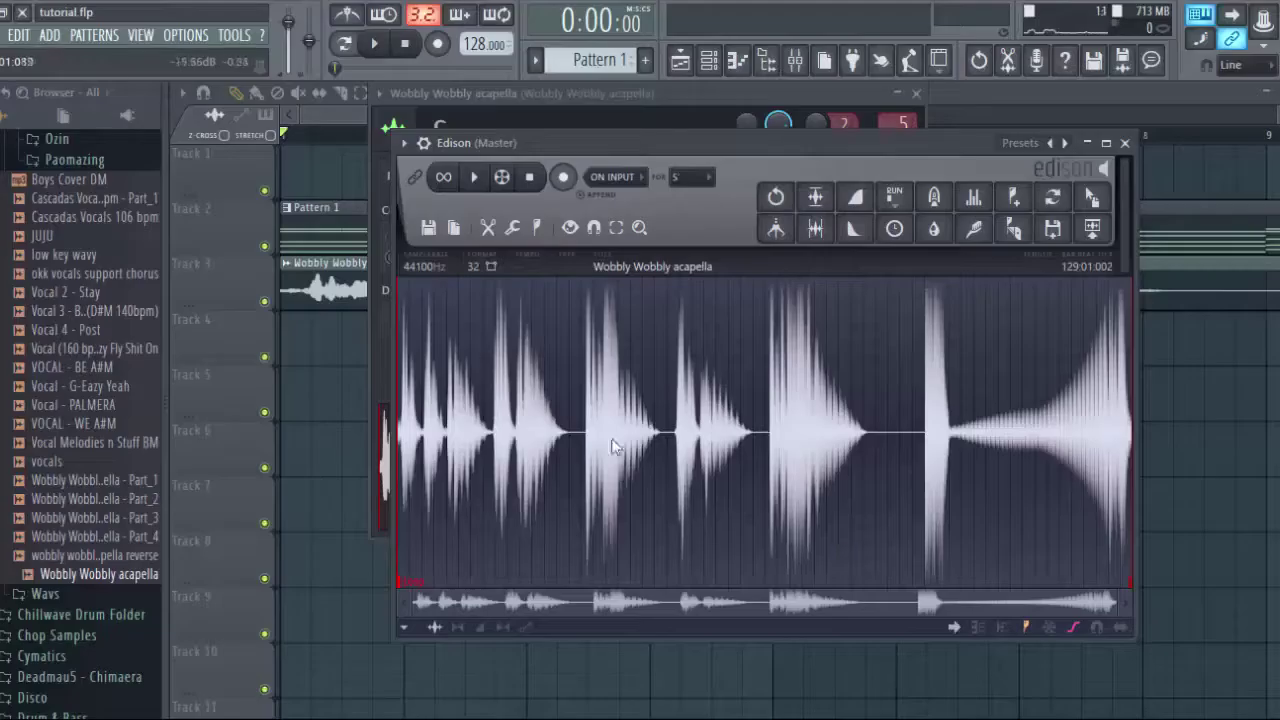
# Step: Select the acapella phrase from 033:01:062 to 047:01:034 and audition the selection
pyautogui.scroll(3, 641, 444)
pyautogui.scroll(-2, 609, 446)
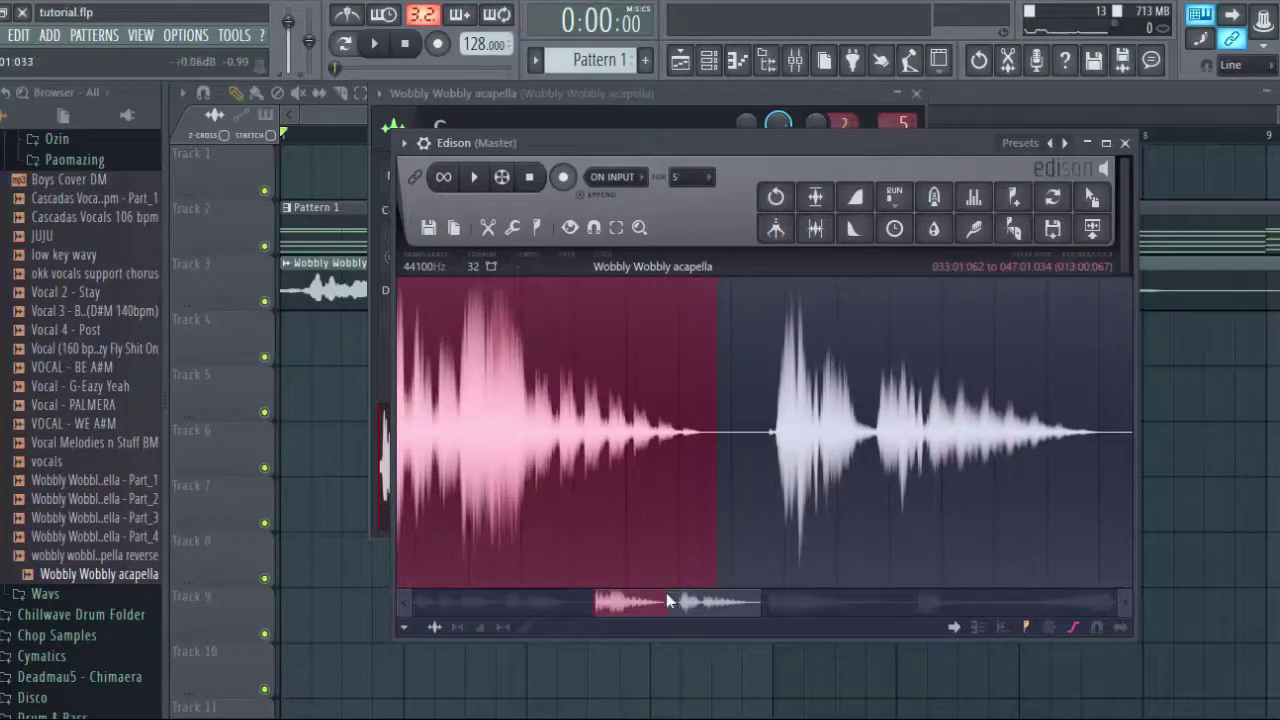
pyautogui.moveTo(668, 595); pyautogui.dragTo(643, 592)
pyautogui.click(475, 180)
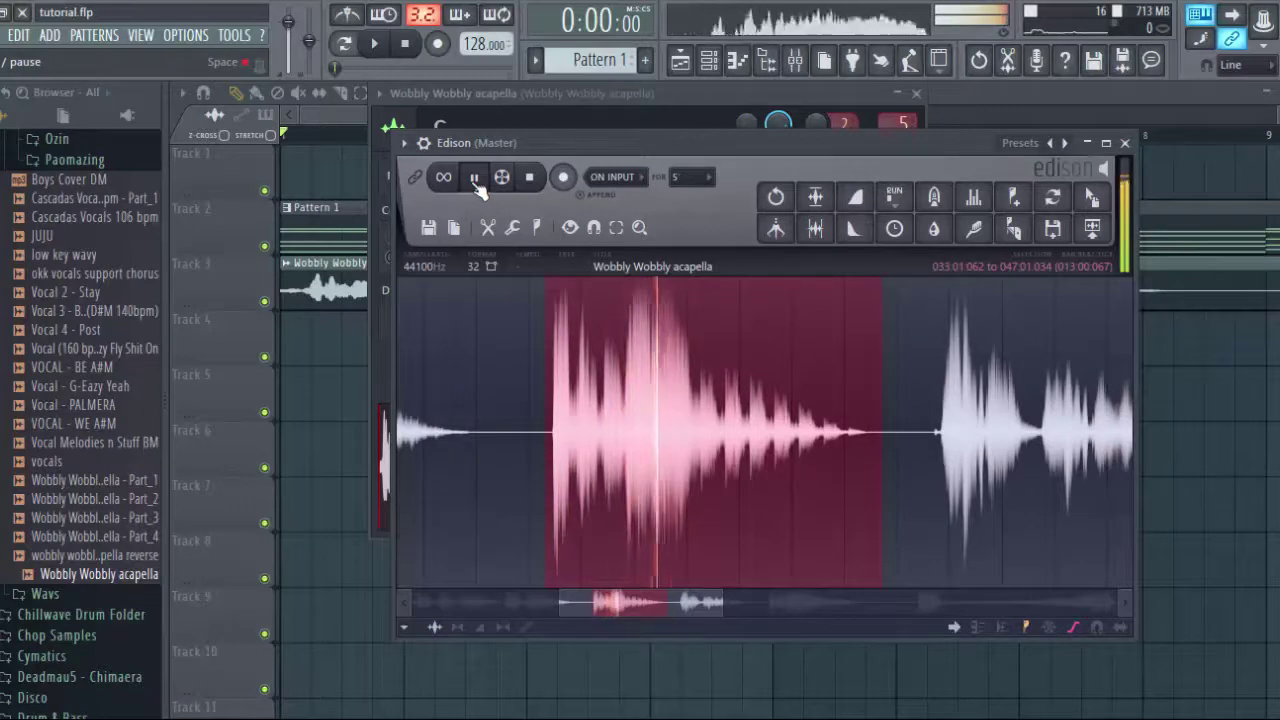
pyautogui.click(475, 182)
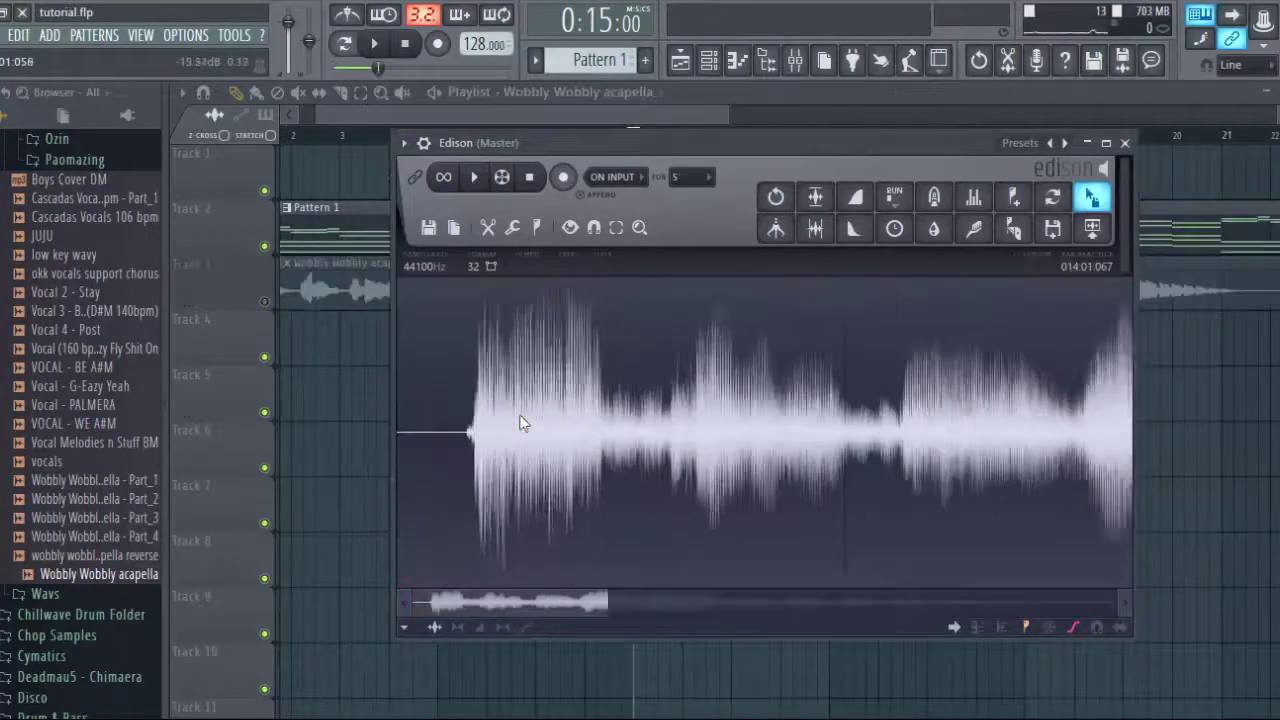
# Step: Select the first vocal syllable of the extracted phrase, from 001:01:038 to 001:01:091, and audition it
pyautogui.scroll(-5, 517, 423)
pyautogui.scroll(4, 480, 514)
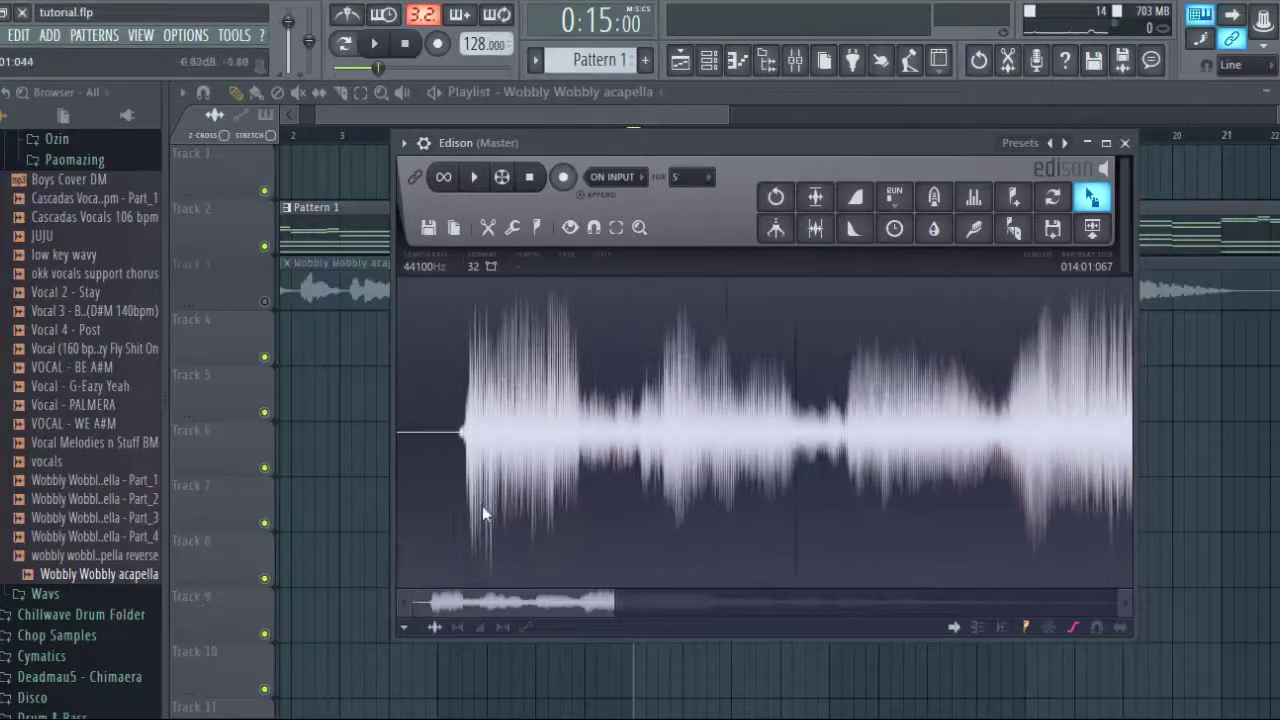
pyautogui.moveTo(458, 426); pyautogui.dragTo(696, 428)
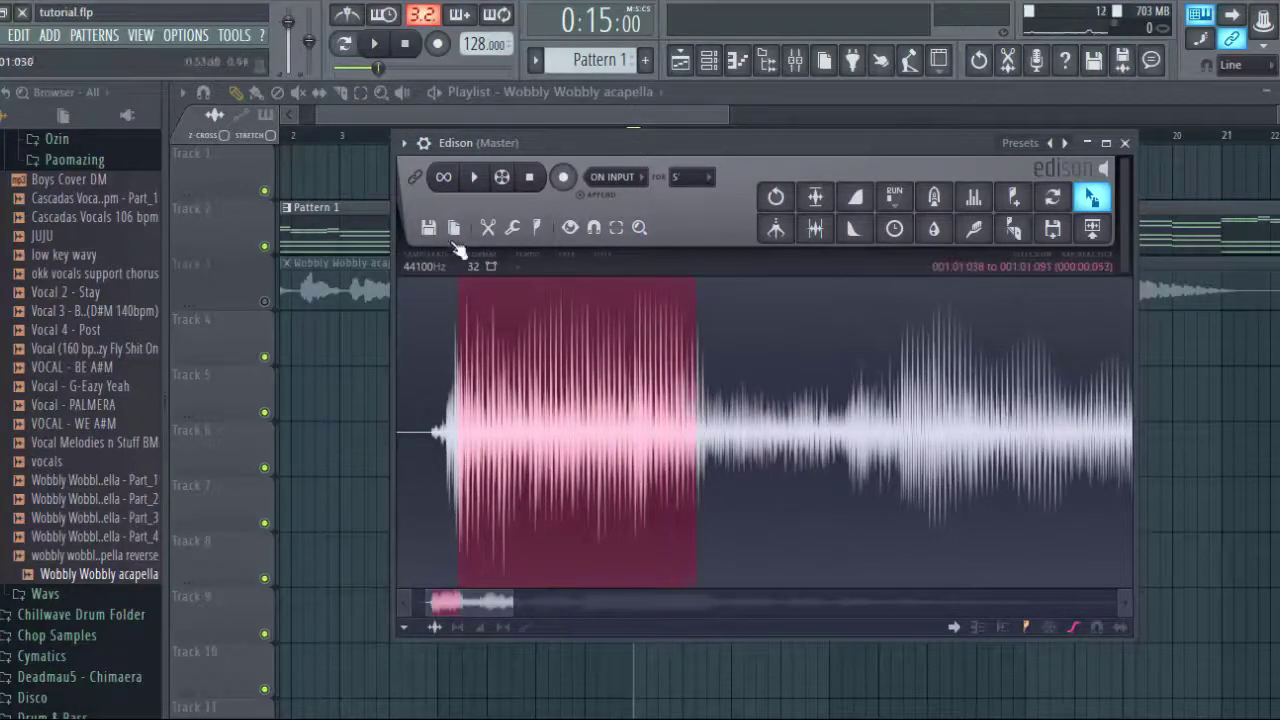
pyautogui.click(480, 190)
pyautogui.click(480, 190)
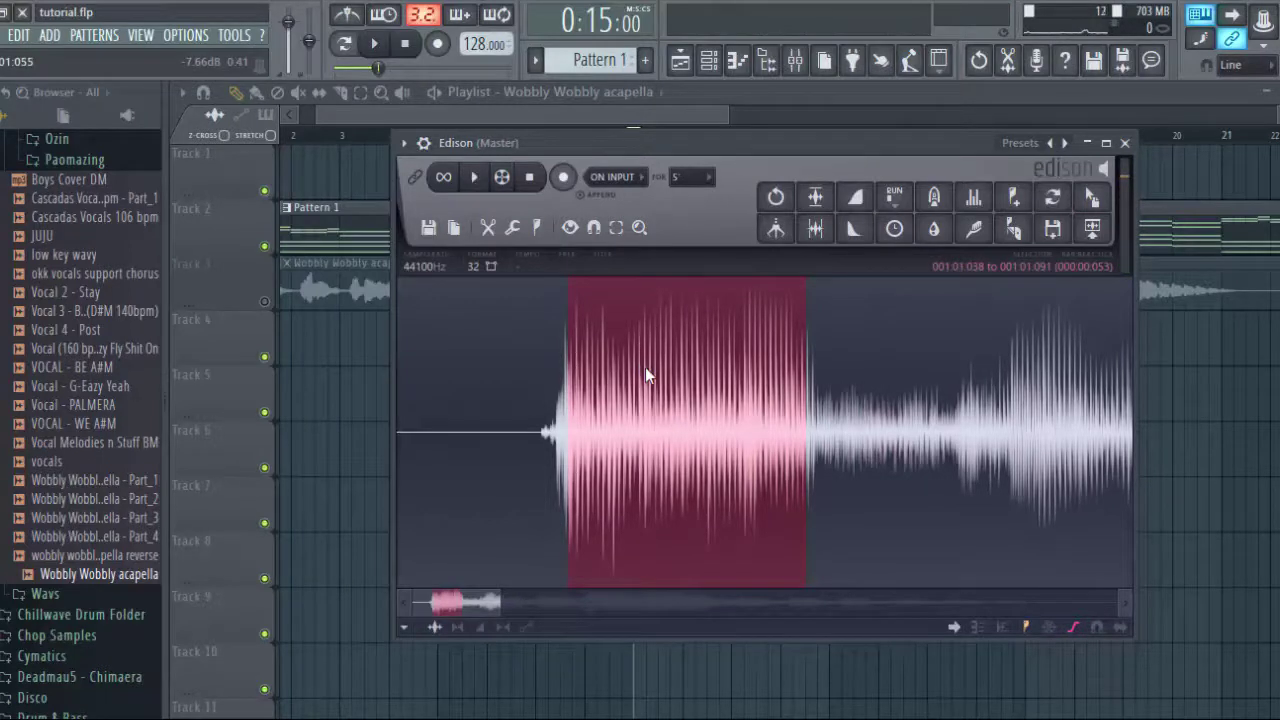
# Step: Start a new empty sample, fill it with four consecutive copies of the selected vocal syllable, and audition it
pyautogui.click(428, 227)
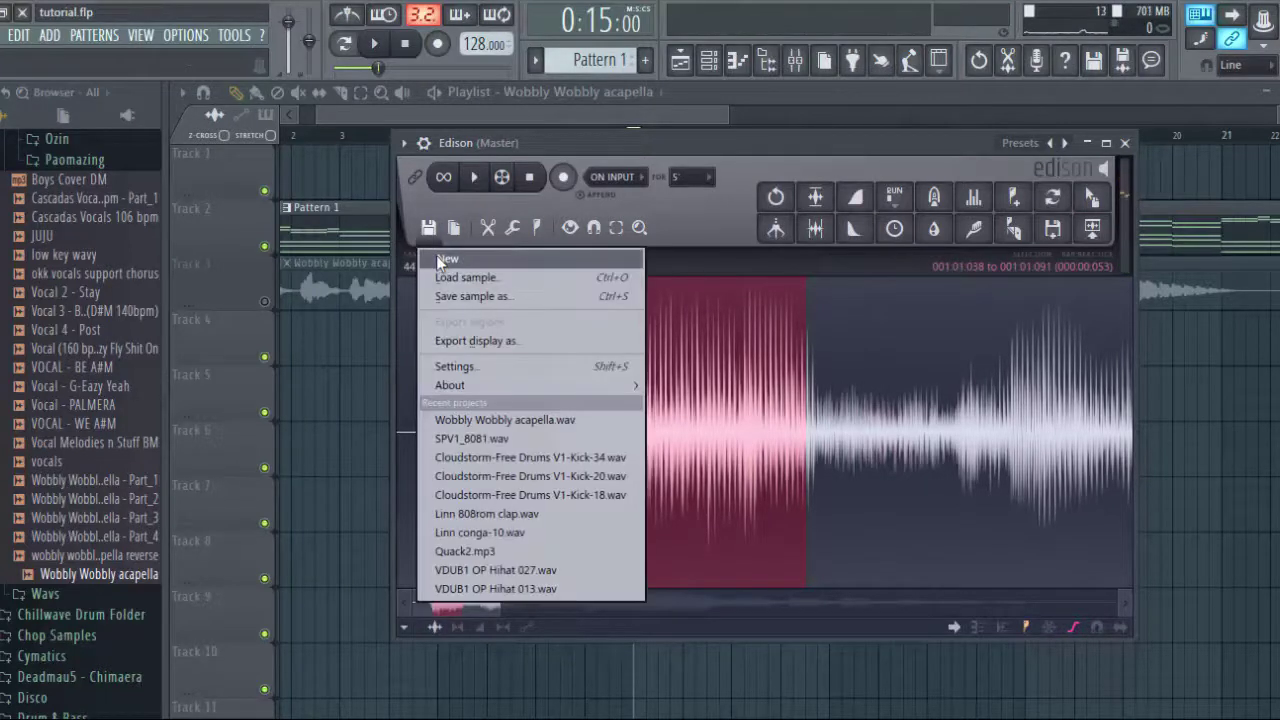
pyautogui.click(445, 256)
pyautogui.hotkey('ctrl', 'v')
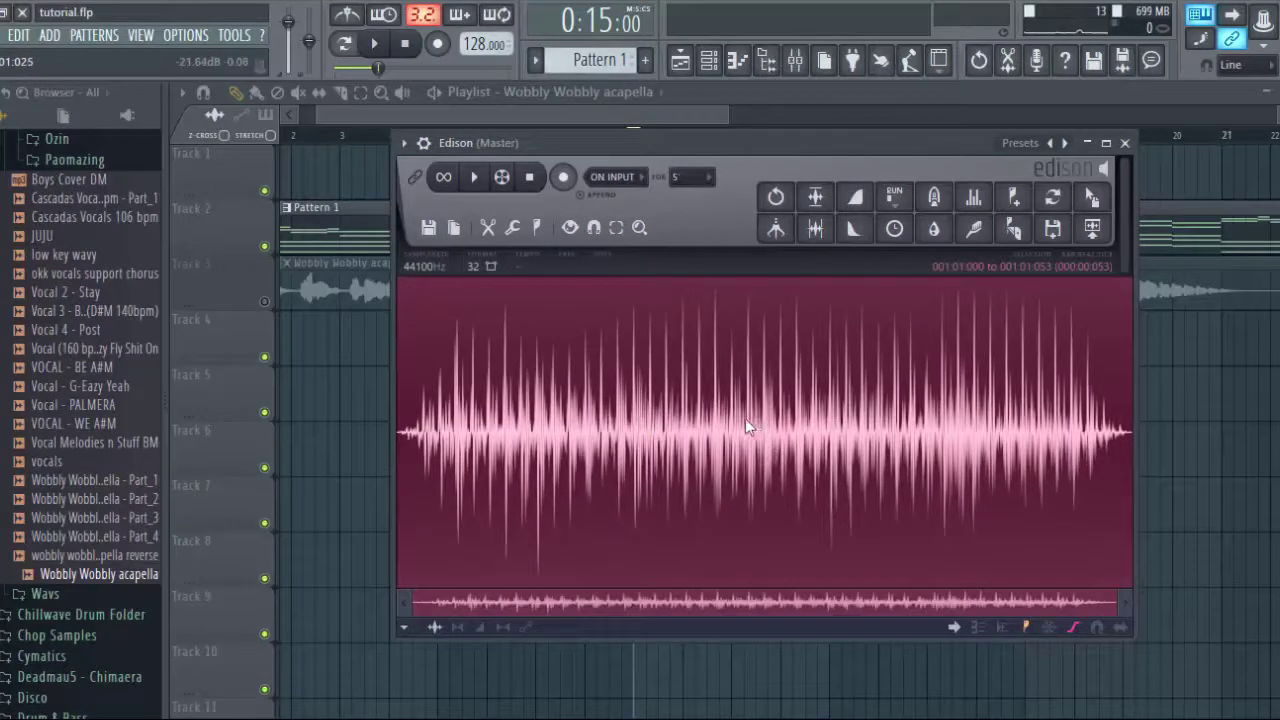
pyautogui.hotkey('ctrl', 'v')
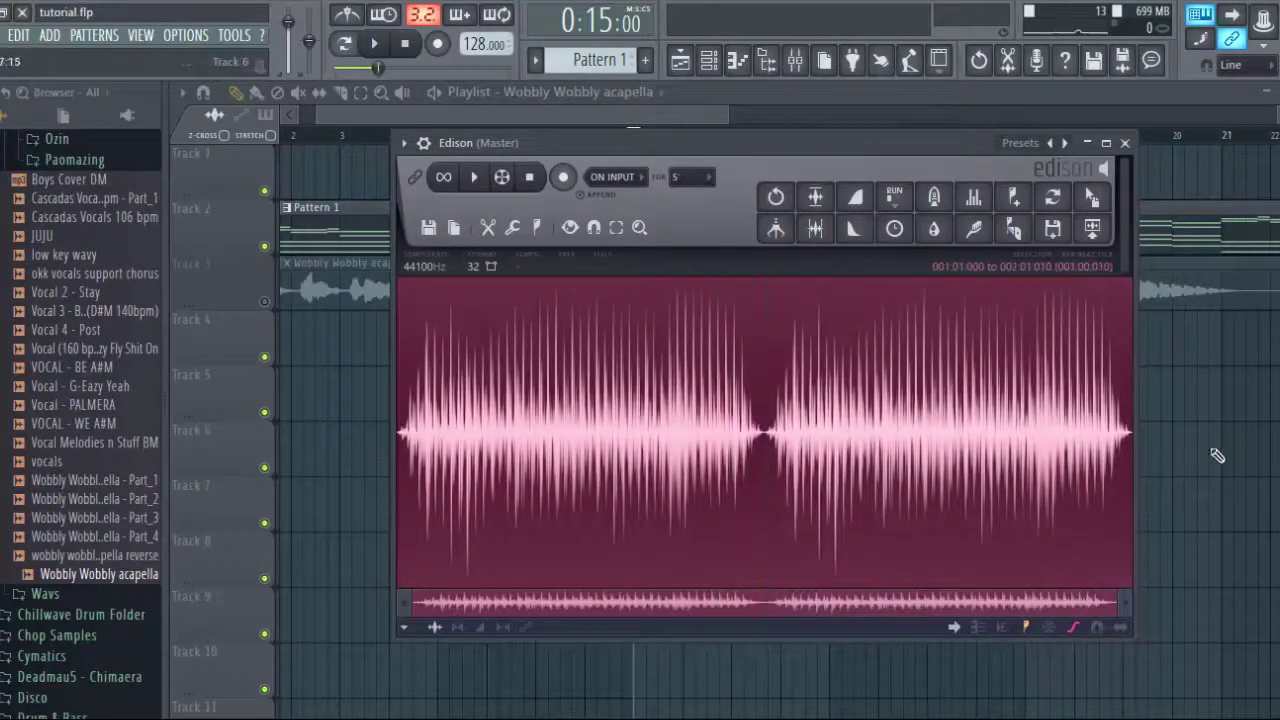
pyautogui.hotkey('ctrl', 'v')
pyautogui.scroll(-4, 973, 418)
pyautogui.scroll(1, 973, 418)
pyautogui.click(472, 178)
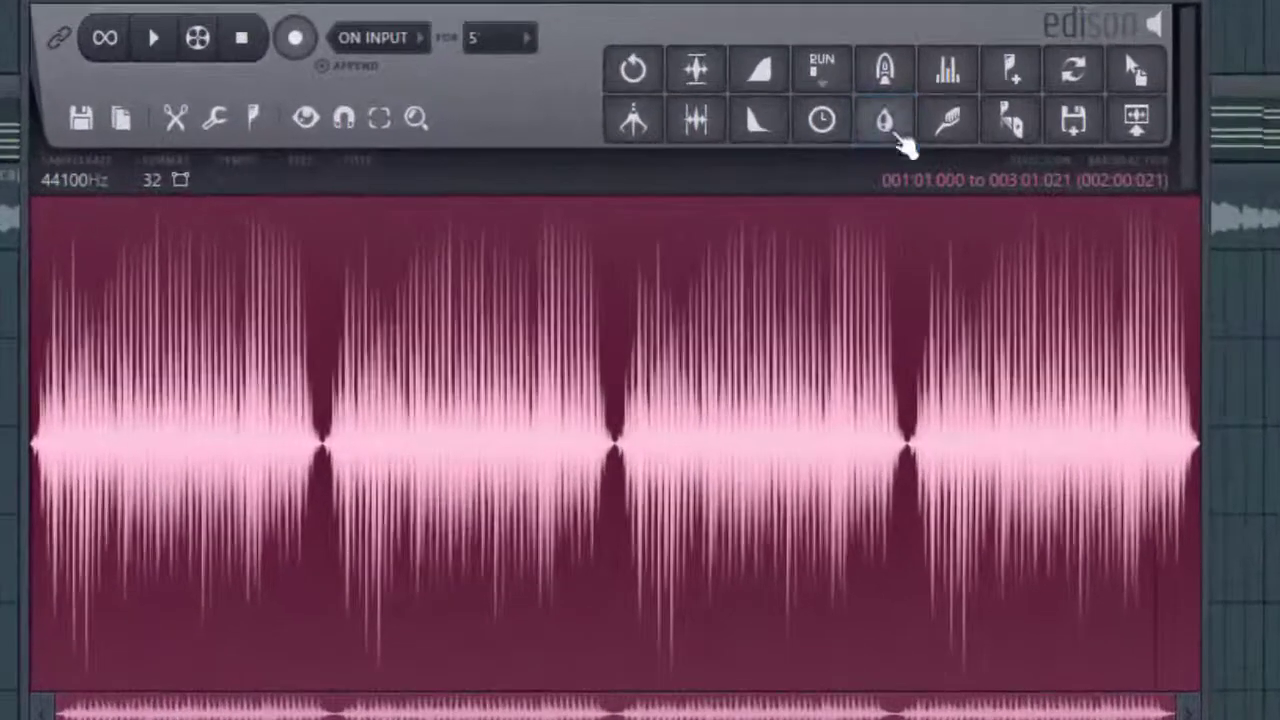
# Step: Apply Blur to the whole repeated-syllable sample with the shown amount, offset and mix, and audition it
pyautogui.click(888, 123)
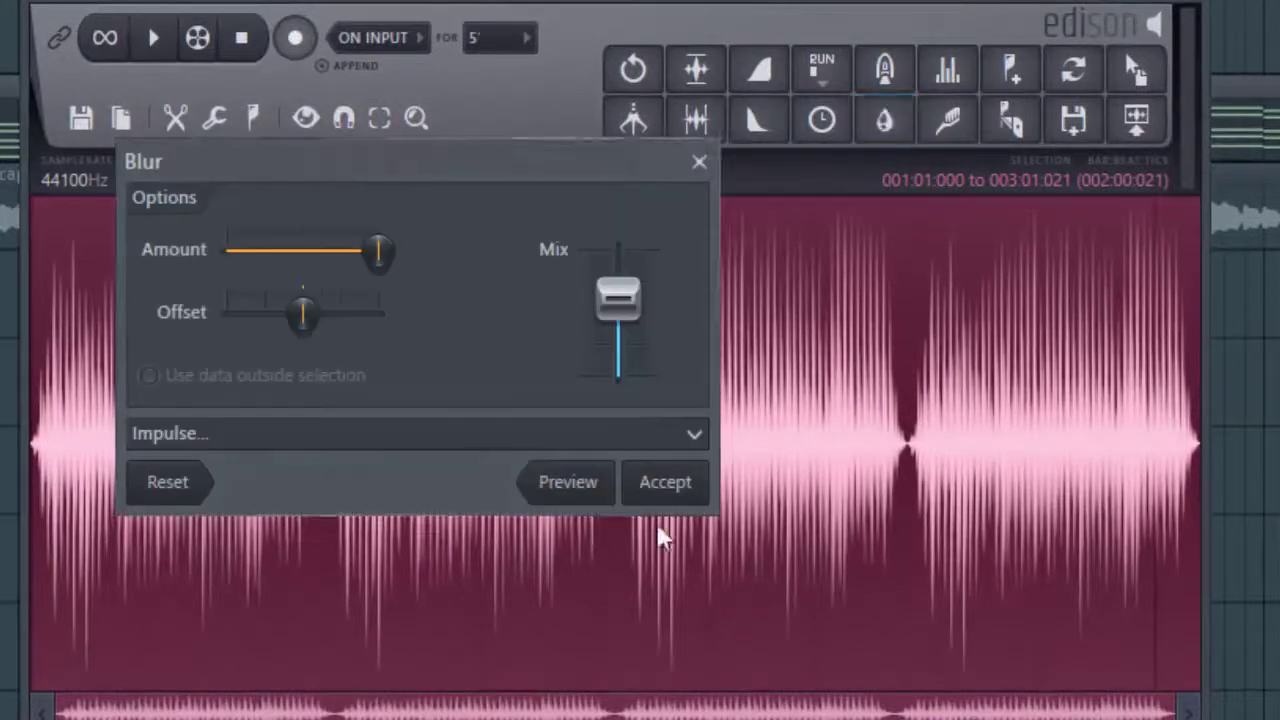
pyautogui.click(688, 490)
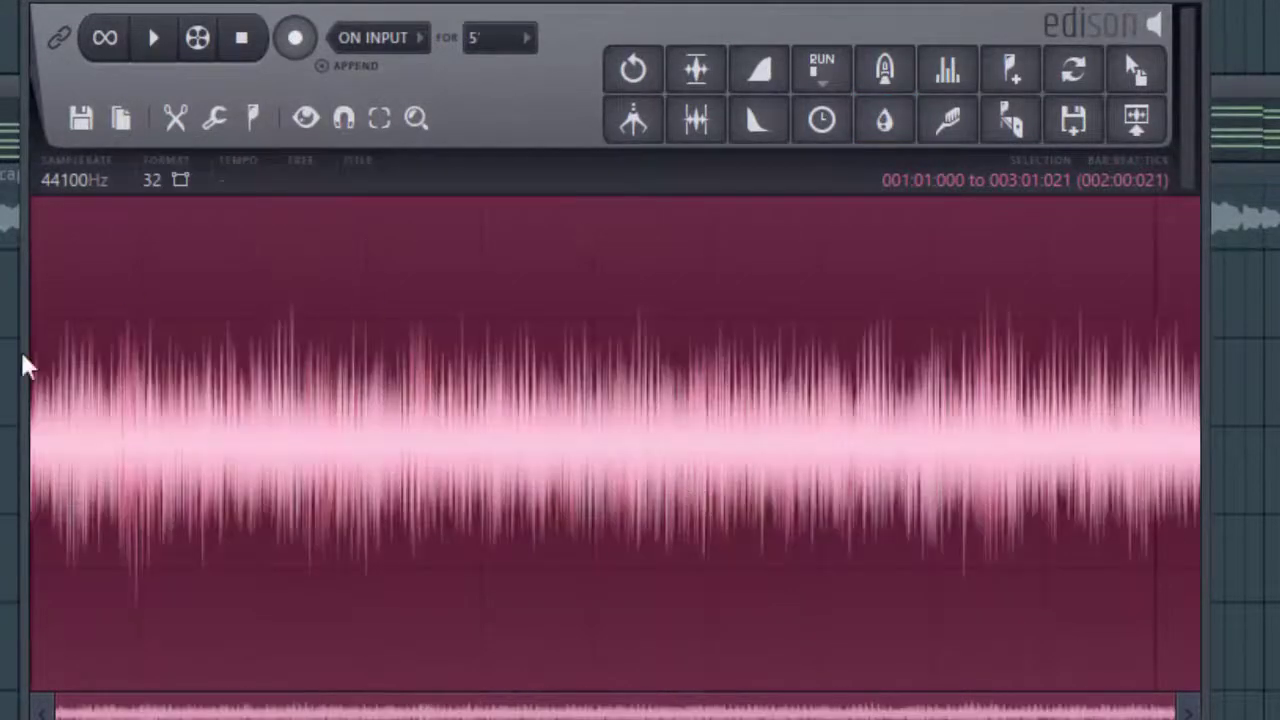
pyautogui.click(155, 39)
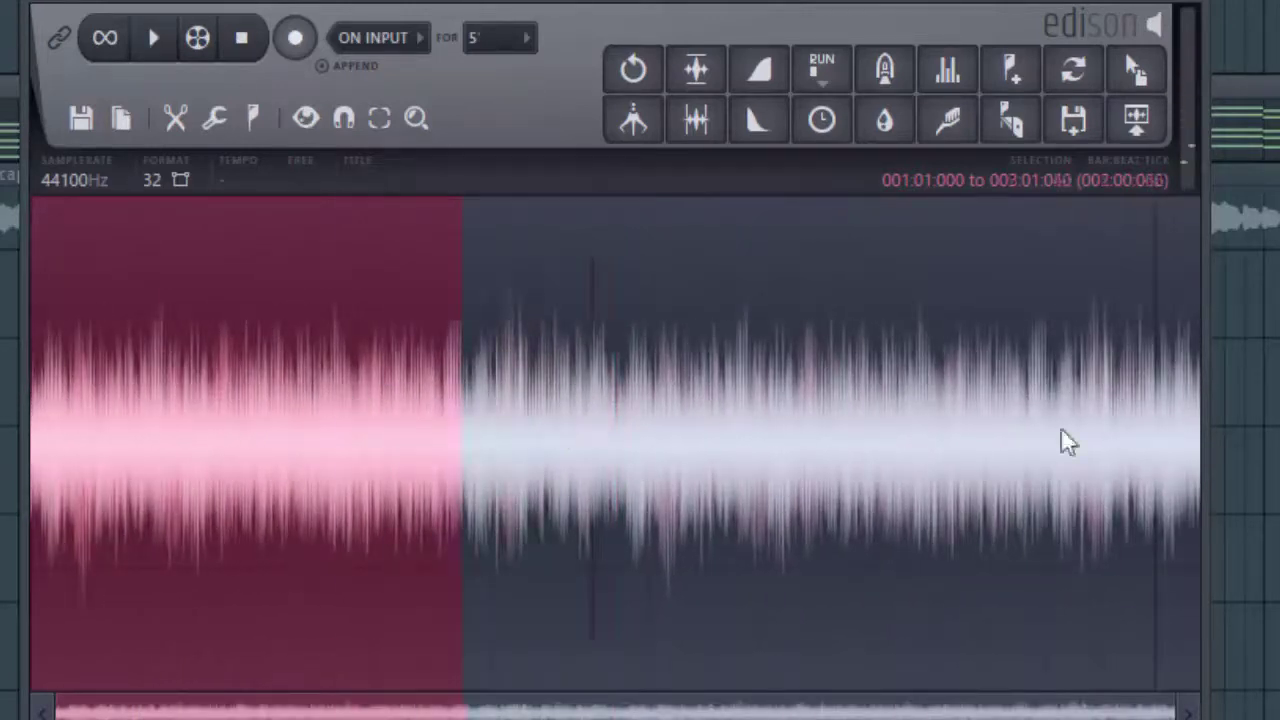
# Step: Apply Blur a second time to the lengthened sample, selected from 001:01:000 to 005:01:042, and audition it
pyautogui.click(908, 120)
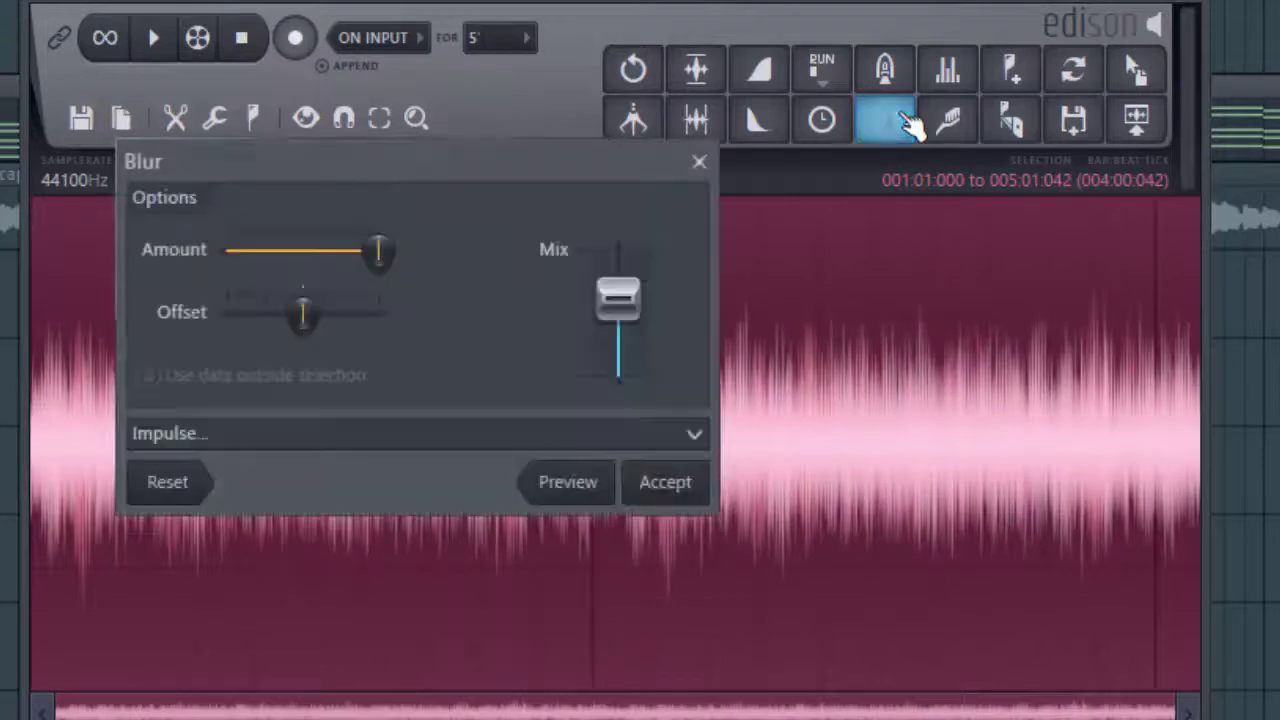
pyautogui.click(660, 478)
pyautogui.click(155, 42)
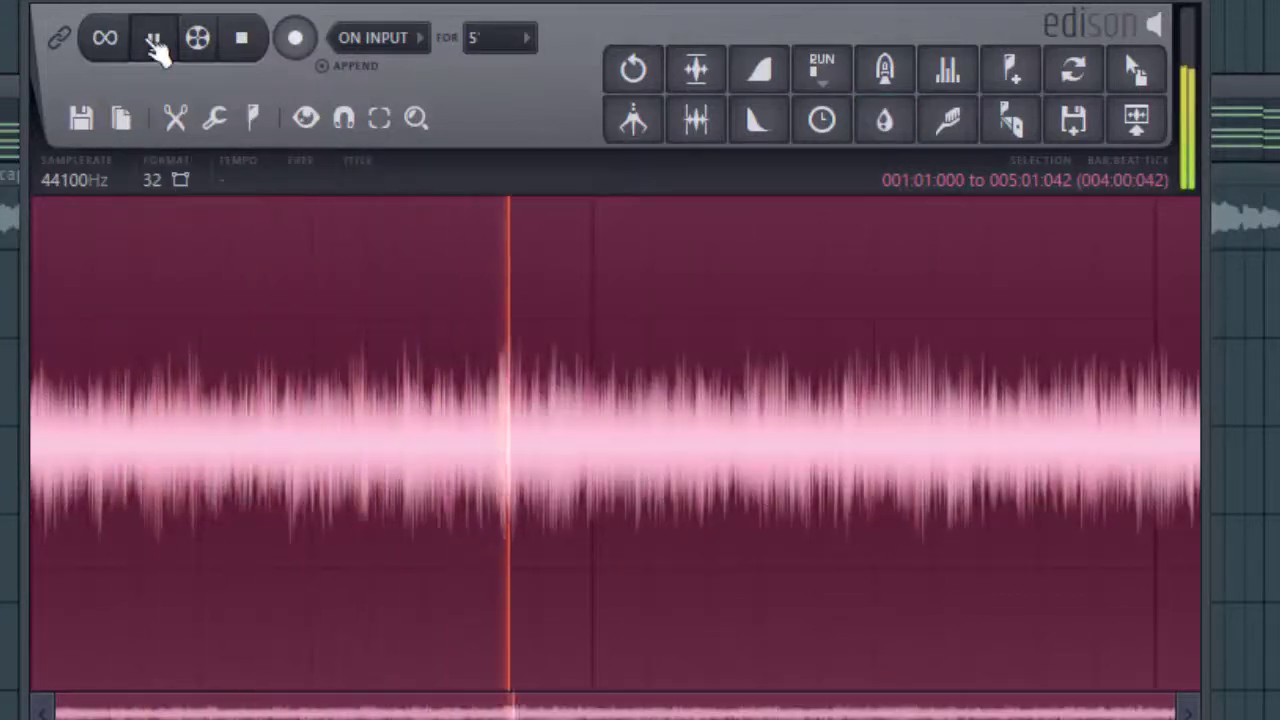
pyautogui.click(155, 42)
# Step: Send the blurred sample to the playlist and position it on Track 5 so its end overlaps the start of the extracted phrase clip
pyautogui.click(1137, 120)
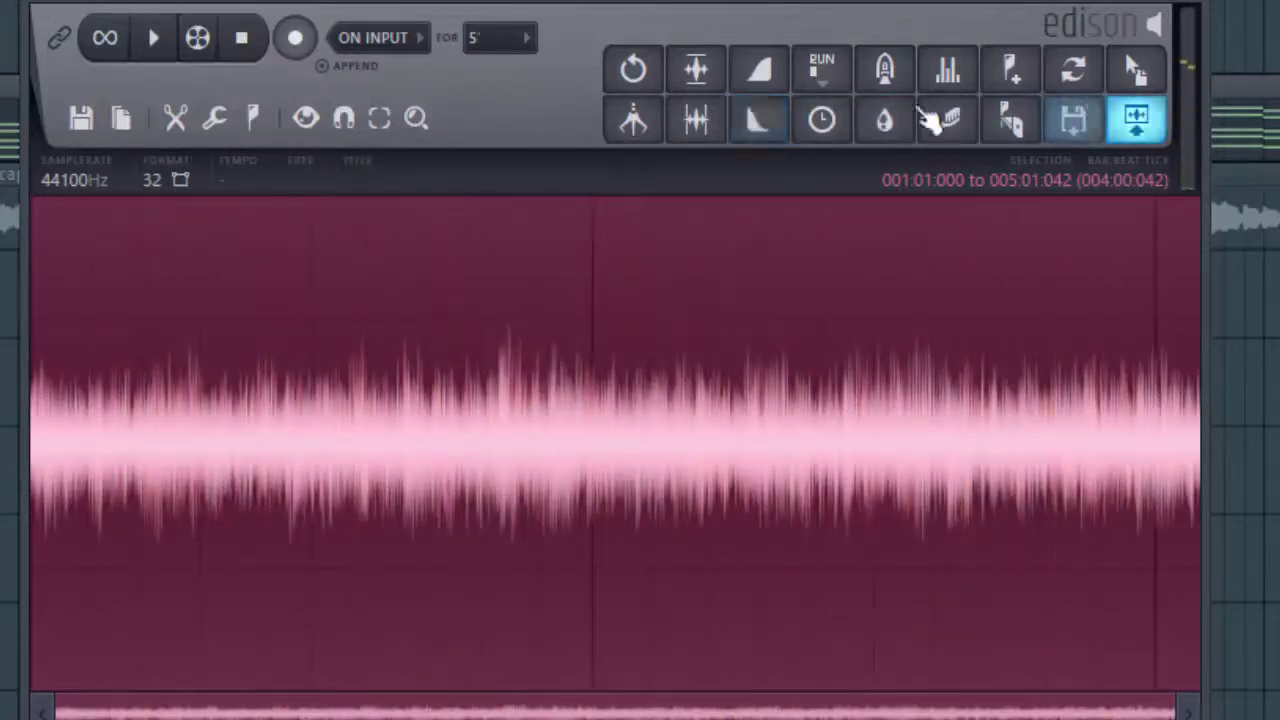
pyautogui.click(405, 393)
pyautogui.moveTo(405, 393); pyautogui.dragTo(365, 393)
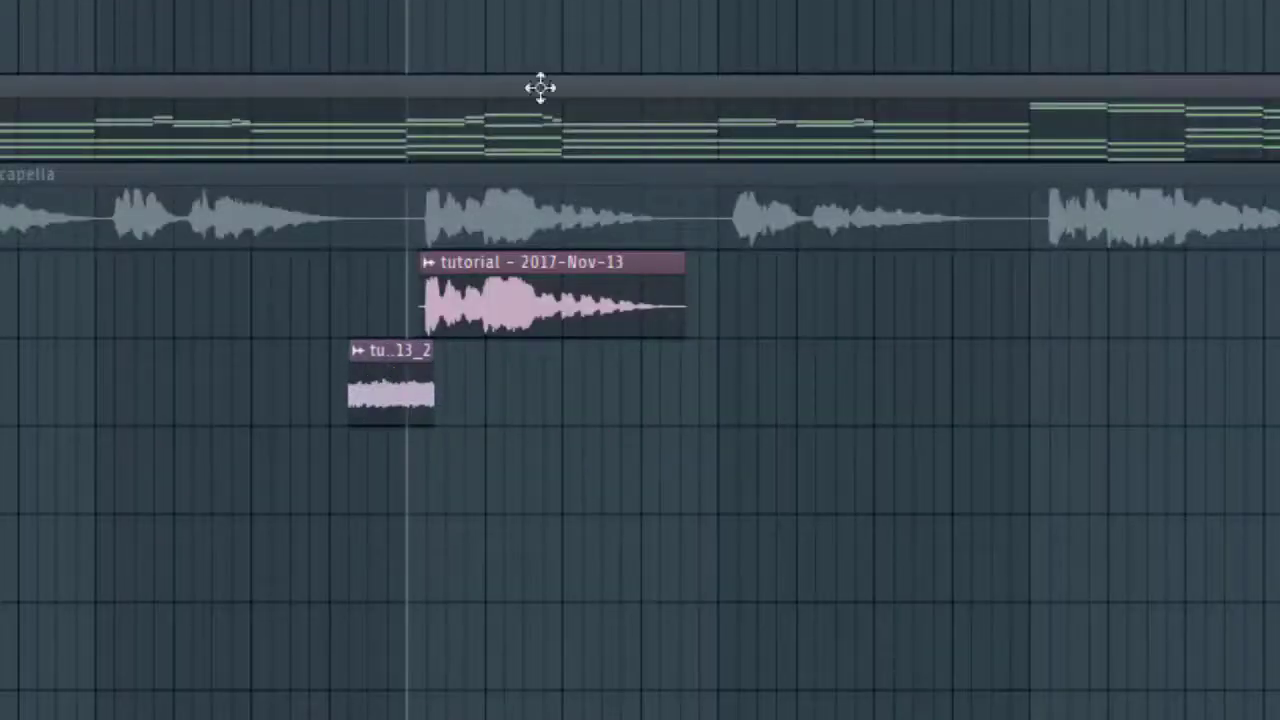
pyautogui.scroll(4, 640, 400)
pyautogui.hscroll(3, 640, 400)
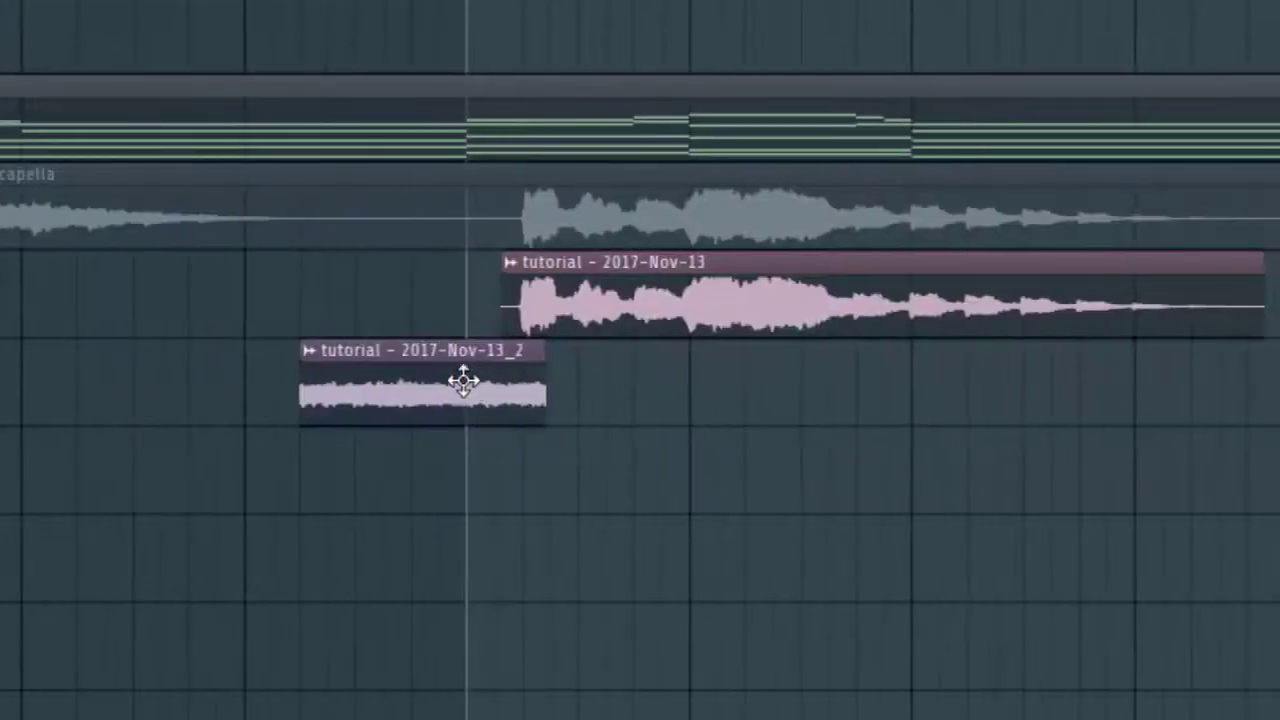
# Step: Shift the blurred clip on Track 5 slightly earlier so it ends exactly where the vocal in the extracted phrase starts
pyautogui.moveTo(479, 383); pyautogui.dragTo(450, 383)
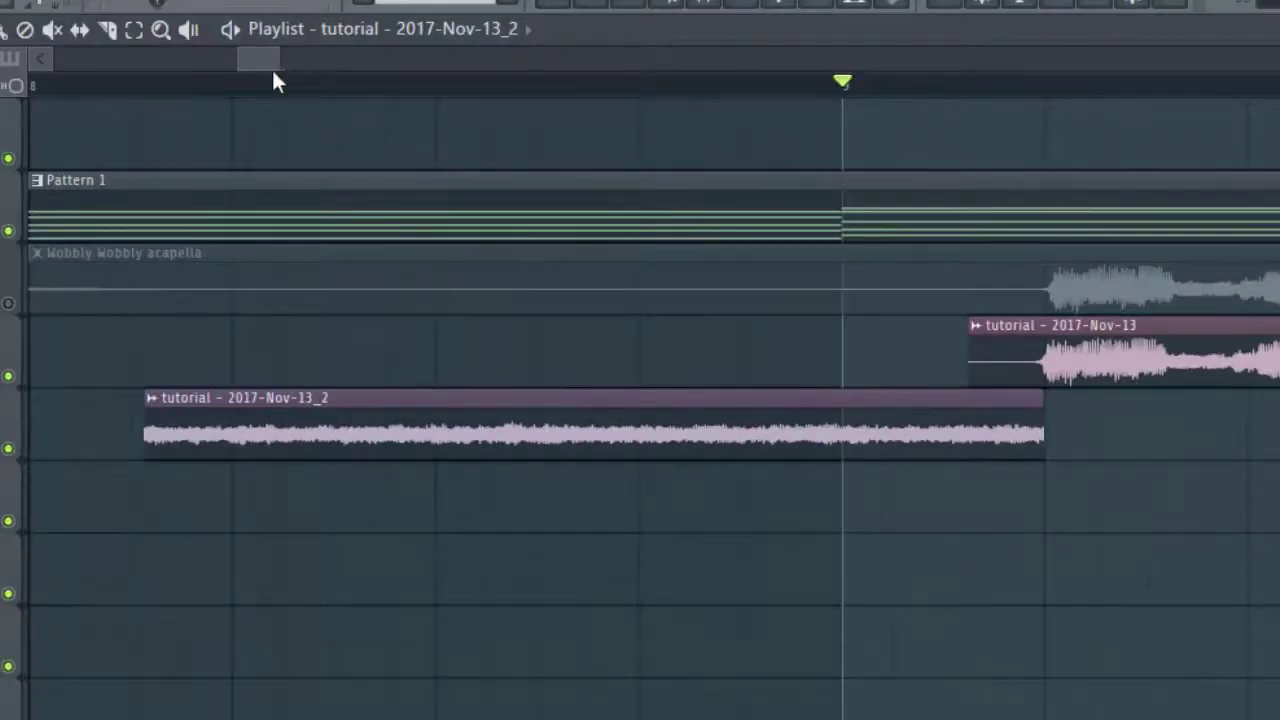
pyautogui.moveTo(286, 66); pyautogui.dragTo(325, 60)
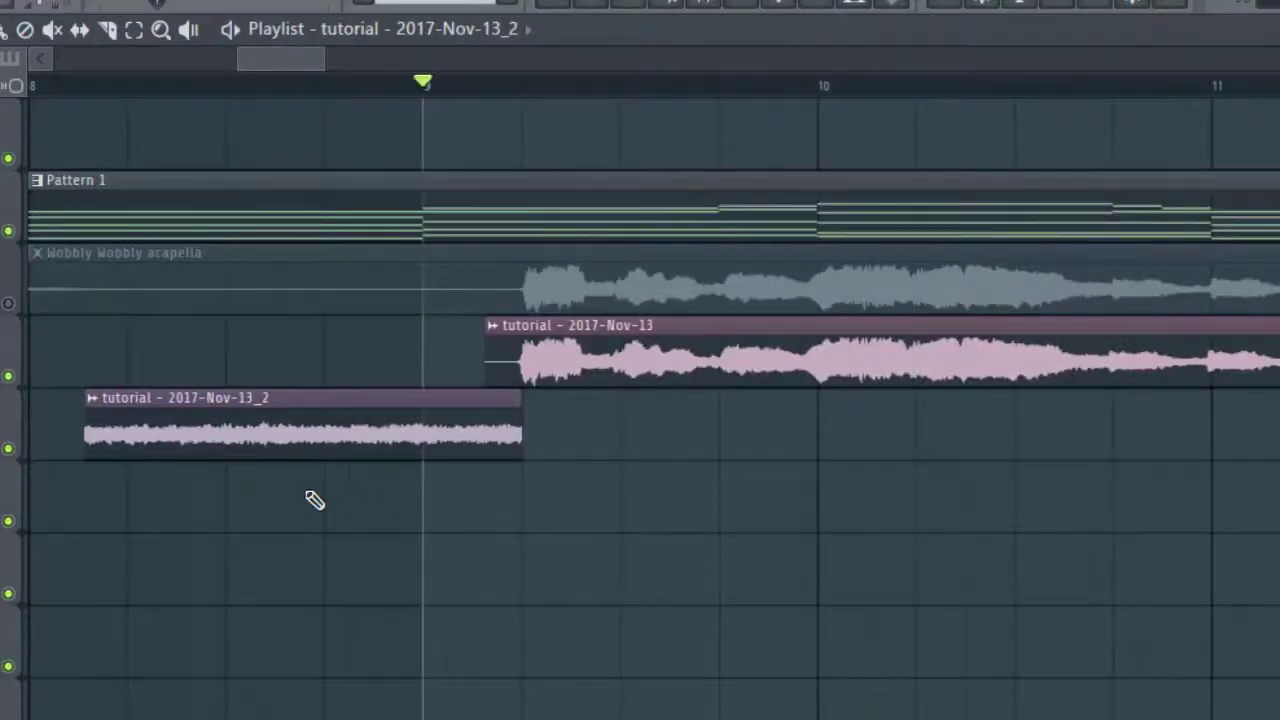
# Step: Try a long precomputed fade-in on the blurred sample and audition its transition into the vocal phrase
pyautogui.doubleClick(308, 403)
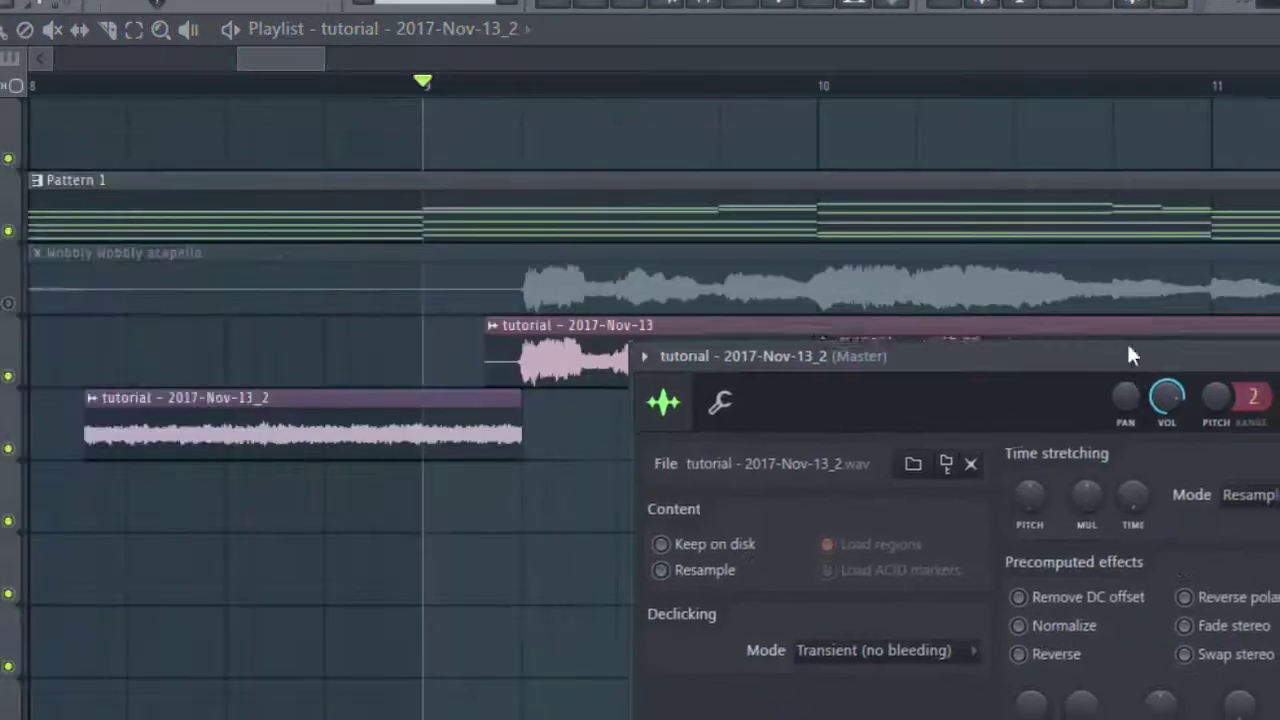
pyautogui.moveTo(990, 584); pyautogui.dragTo(983, 553)
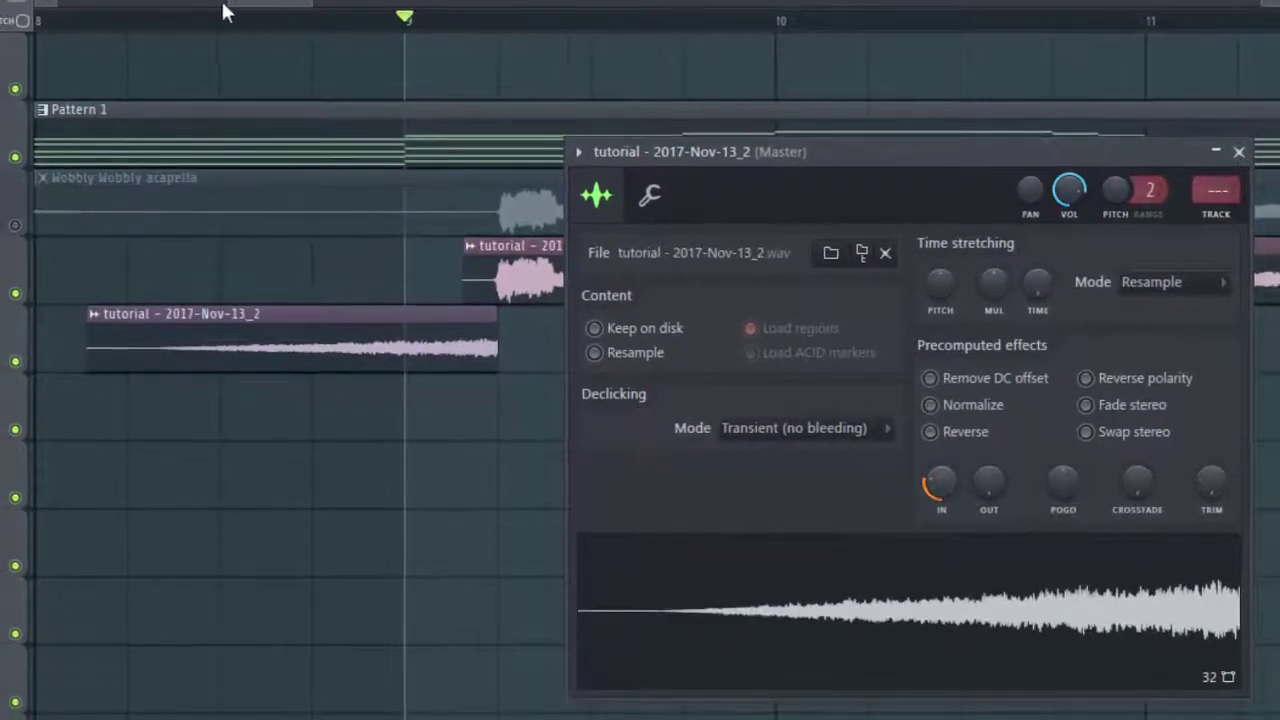
pyautogui.click(173, 23)
pyautogui.press('space')
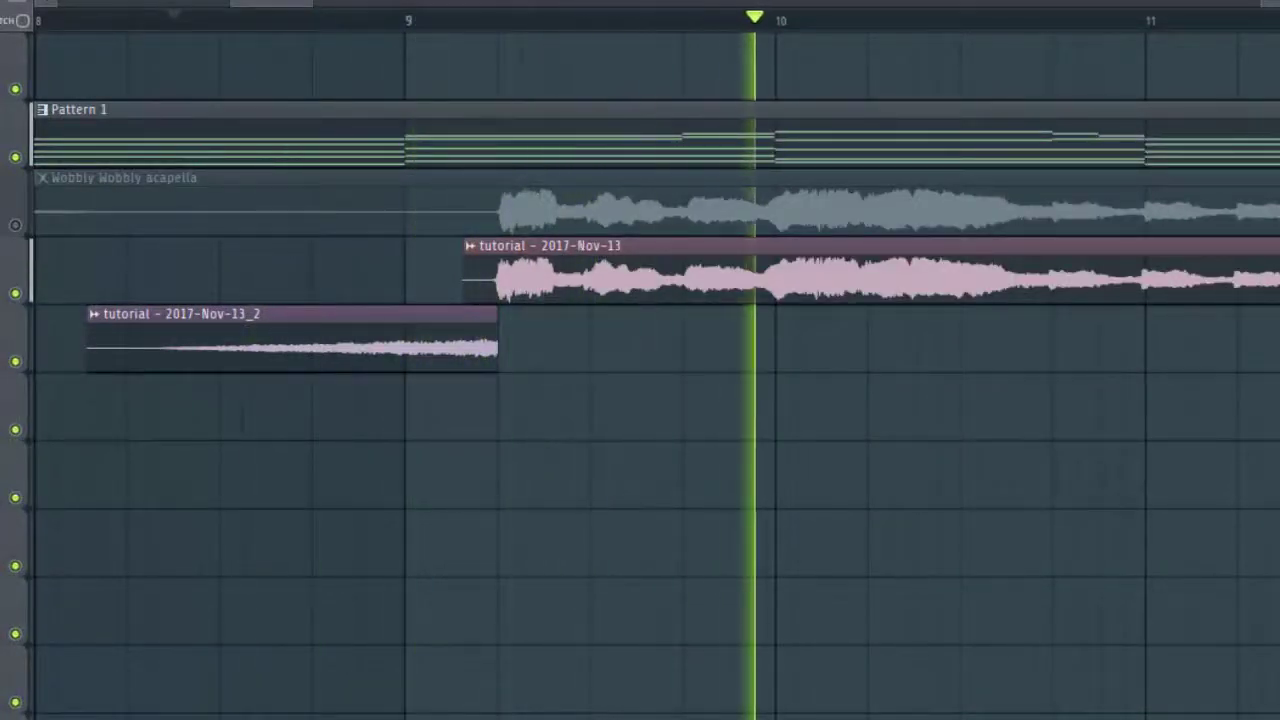
pyautogui.press('space')
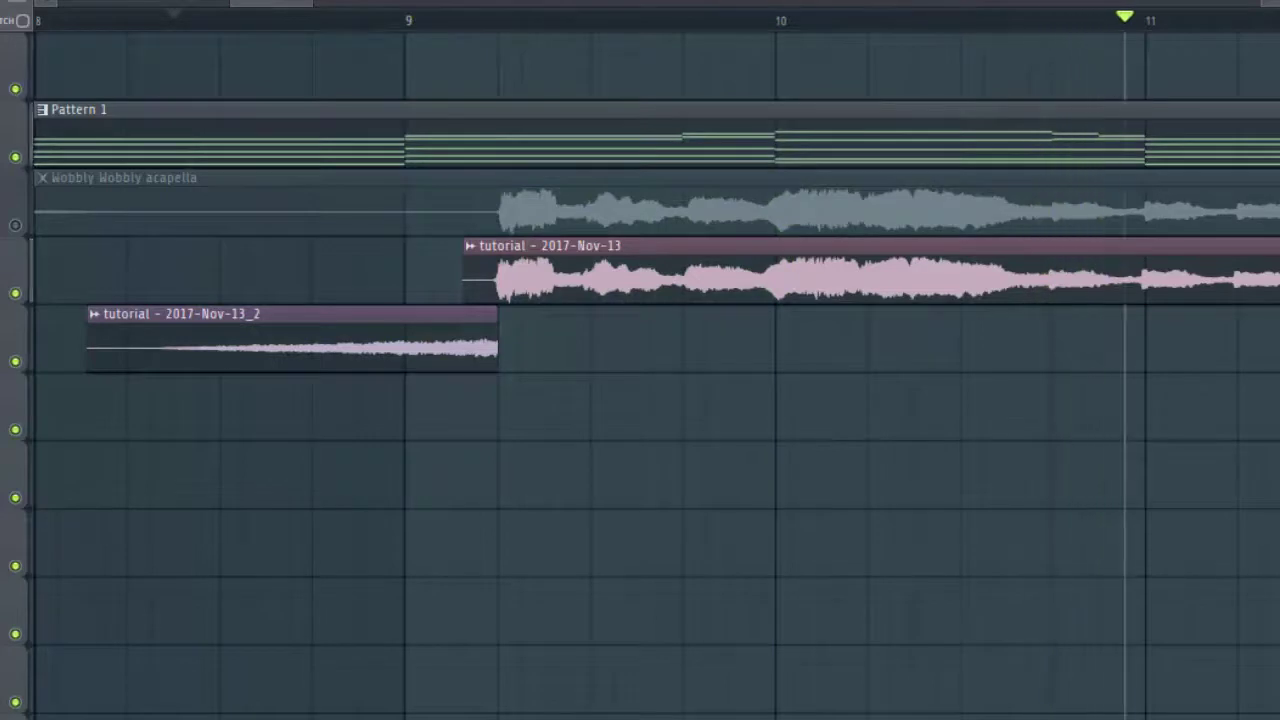
# Step: Remove the blurred sample's fade-in and create an automation clip for its channel volume
pyautogui.click(268, 28)
pyautogui.doubleClick(312, 334)
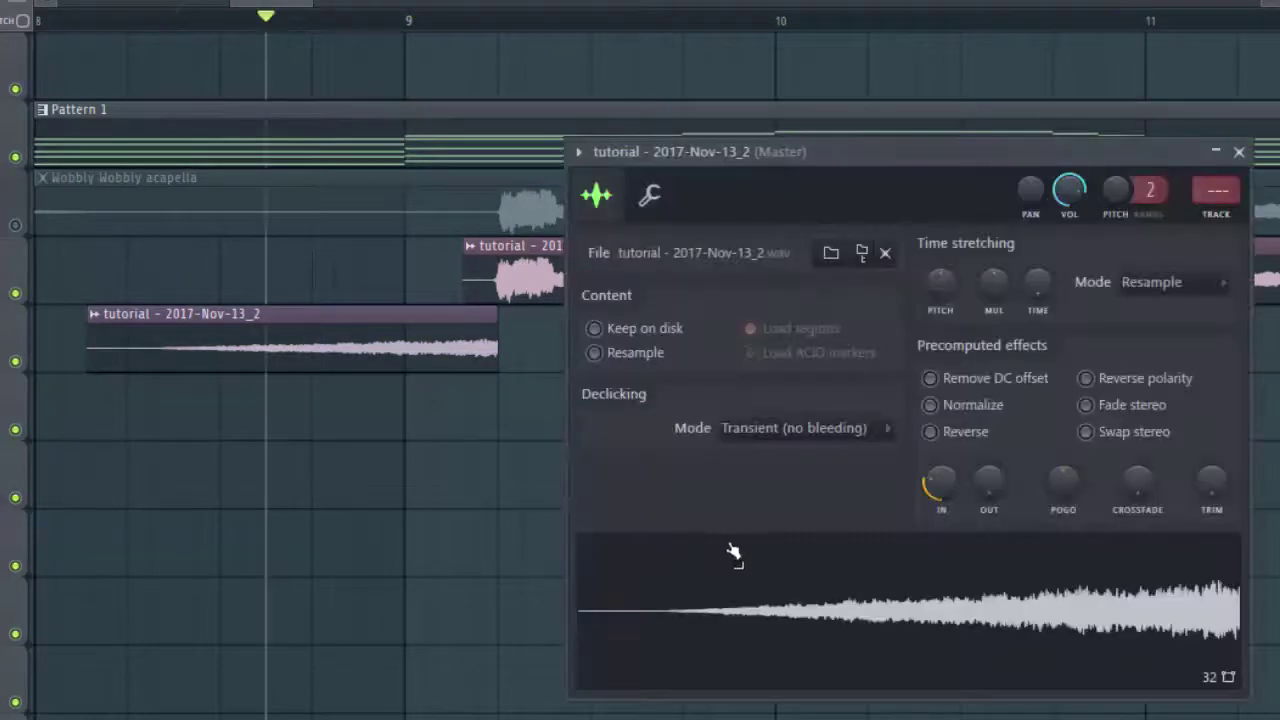
pyautogui.moveTo(925, 481); pyautogui.dragTo(932, 498)
pyautogui.rightClick(1070, 190)
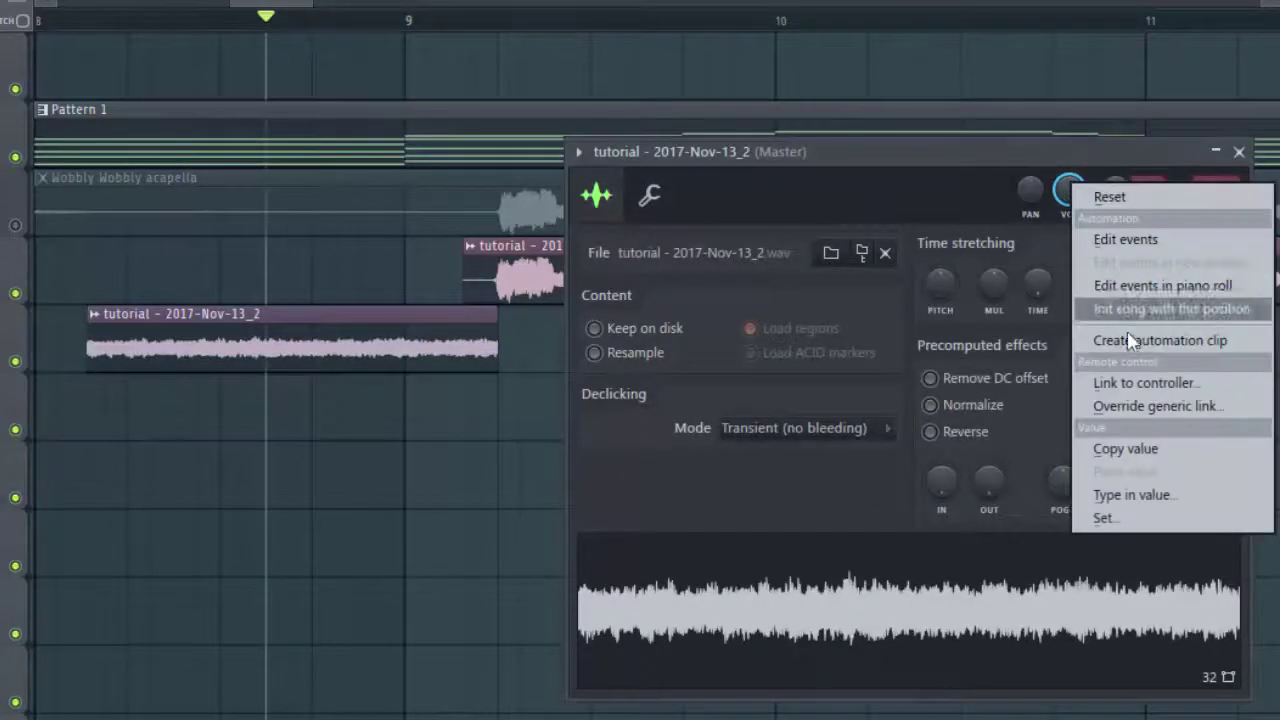
pyautogui.click(1143, 337)
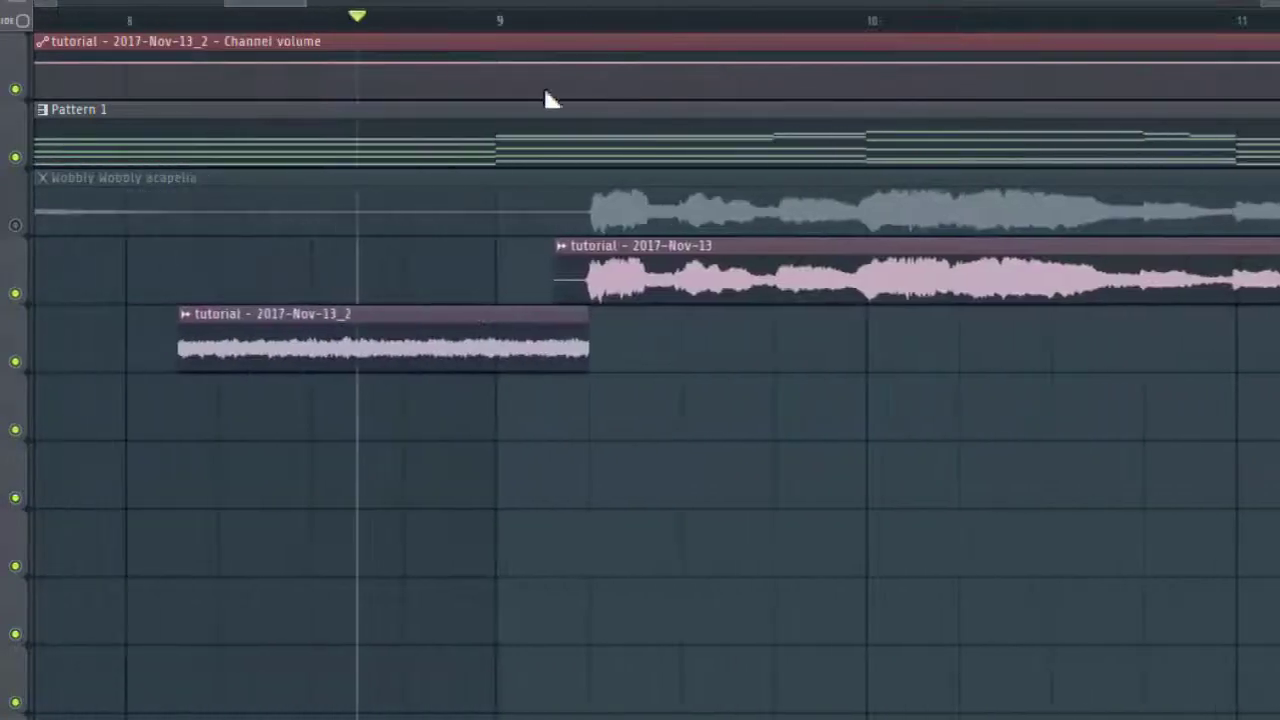
# Step: Shape the volume automation to rise from zero near the blurred clip's start up to the phrase's vocal entry, and audition it
pyautogui.moveTo(240, 90); pyautogui.dragTo(246, 100)
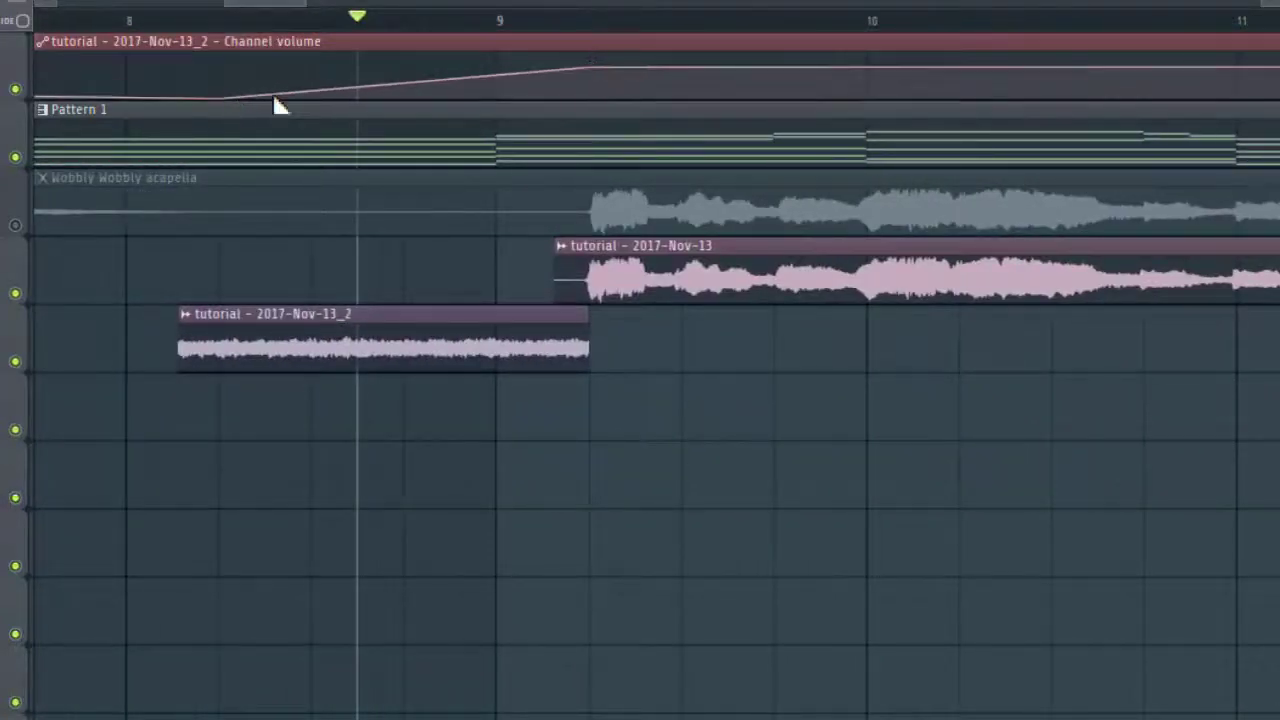
pyautogui.press('space')
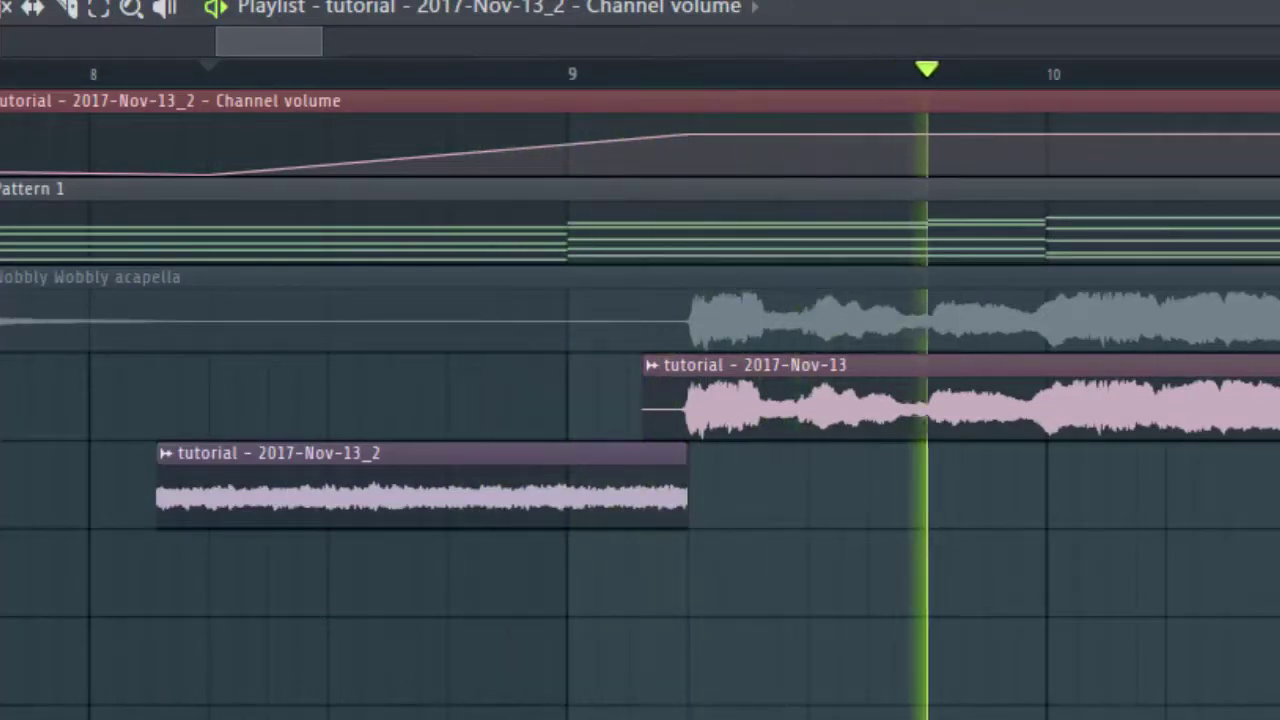
pyautogui.press('space')
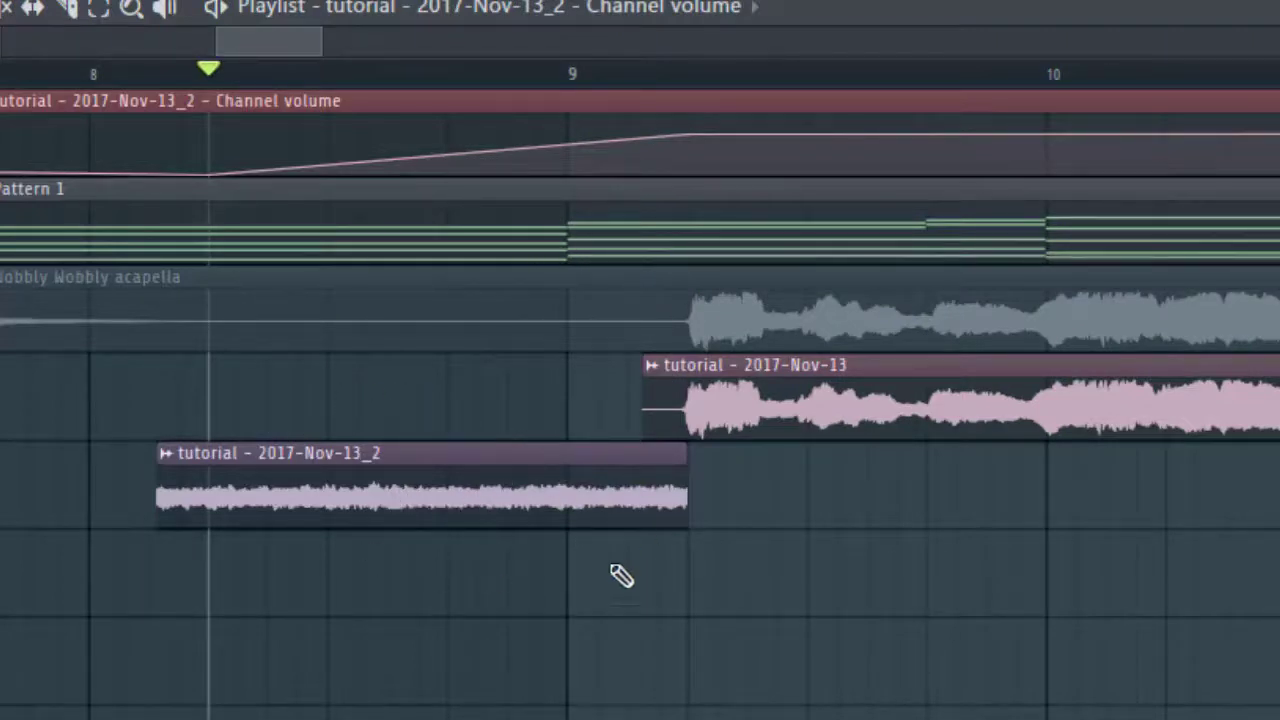
# Step: Add a volume automation point just before the vocal entry, lower the following point to dip the level, and audition it
pyautogui.rightClick(659, 138)
pyautogui.moveTo(688, 134); pyautogui.dragTo(689, 160)
pyautogui.press('space')
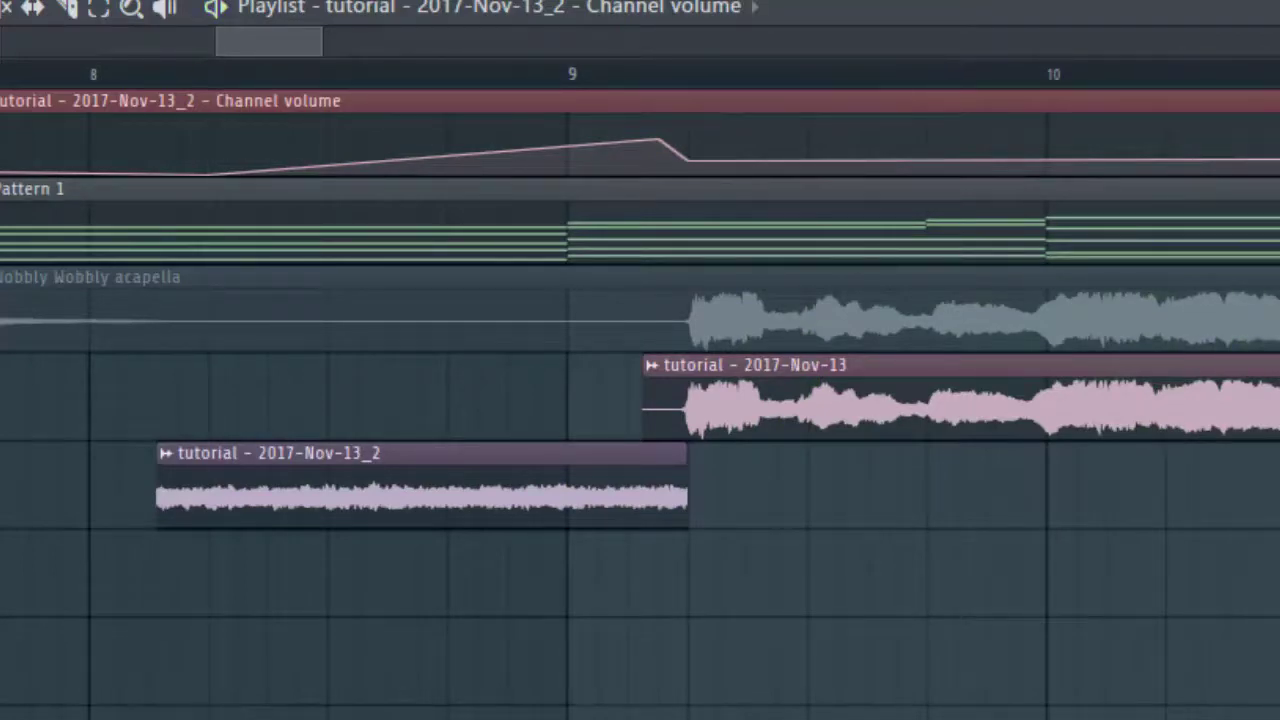
# Step: Audition the acapella with the drums and slice out its syllable between about beats 3 and 4 of bar 1 on Track 5
pyautogui.moveTo(313, 37); pyautogui.dragTo(606, 40)
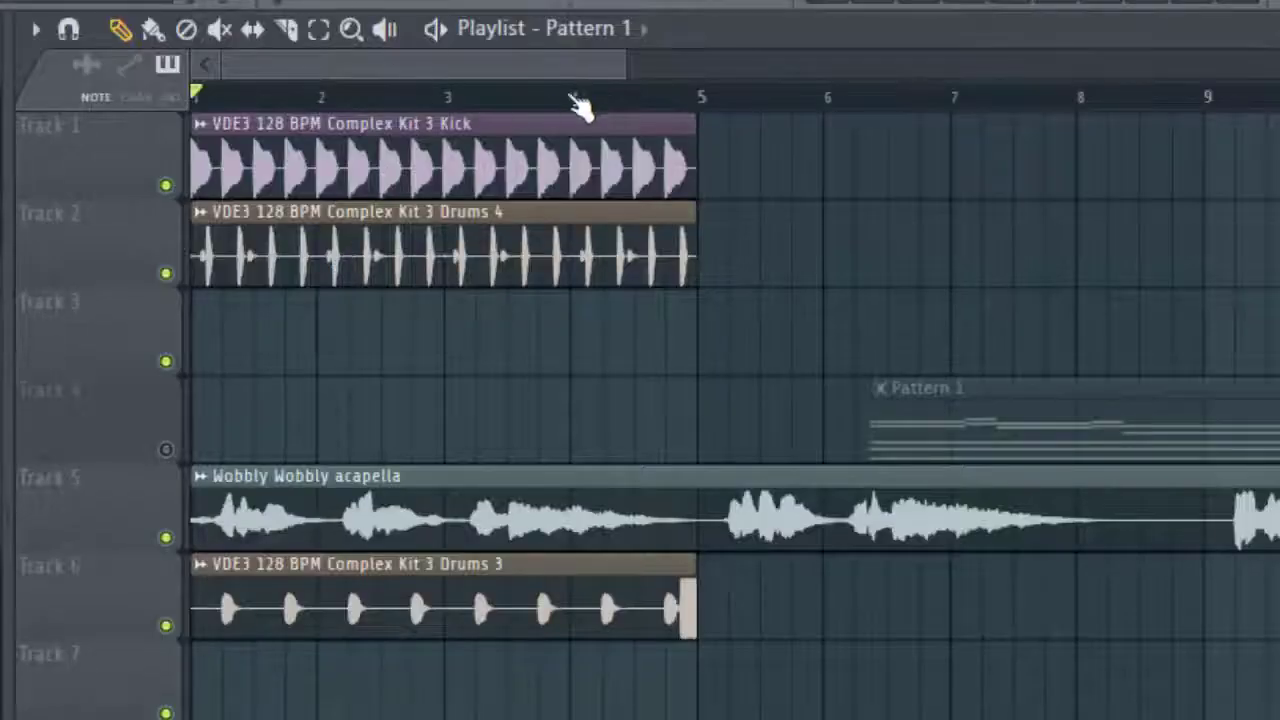
pyautogui.moveTo(624, 56); pyautogui.dragTo(429, 63)
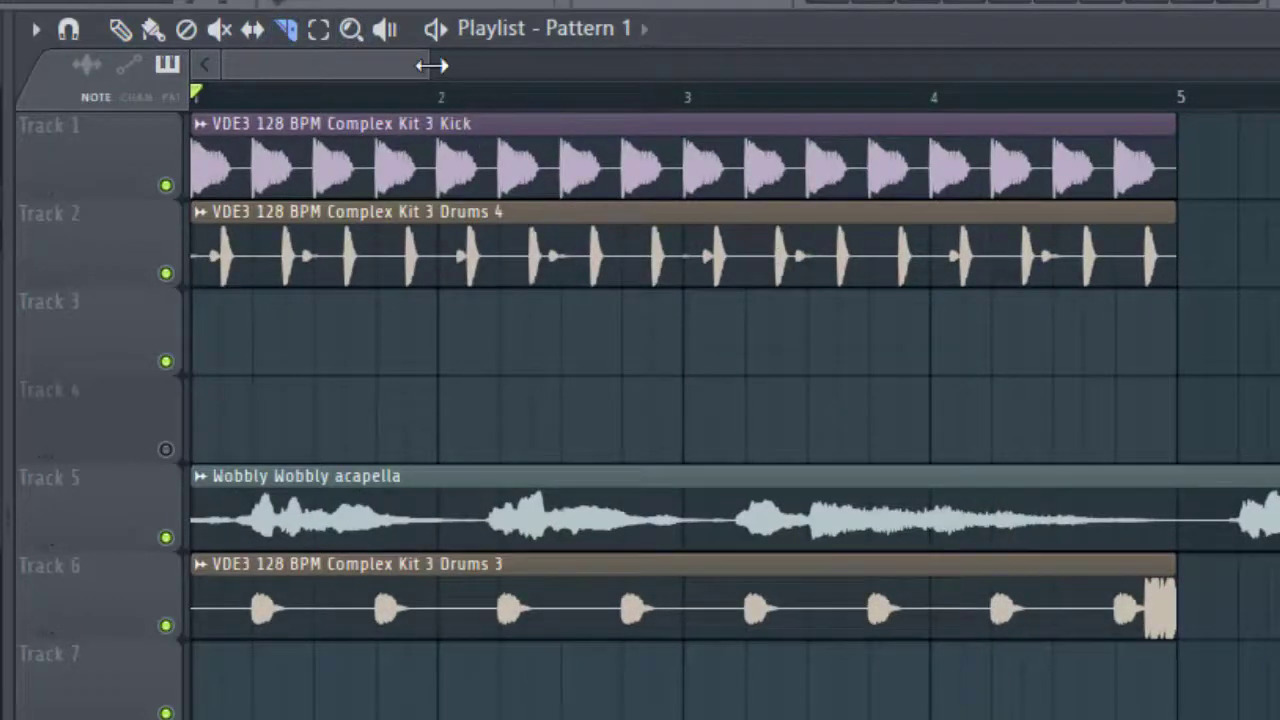
pyautogui.moveTo(431, 65); pyautogui.dragTo(366, 70)
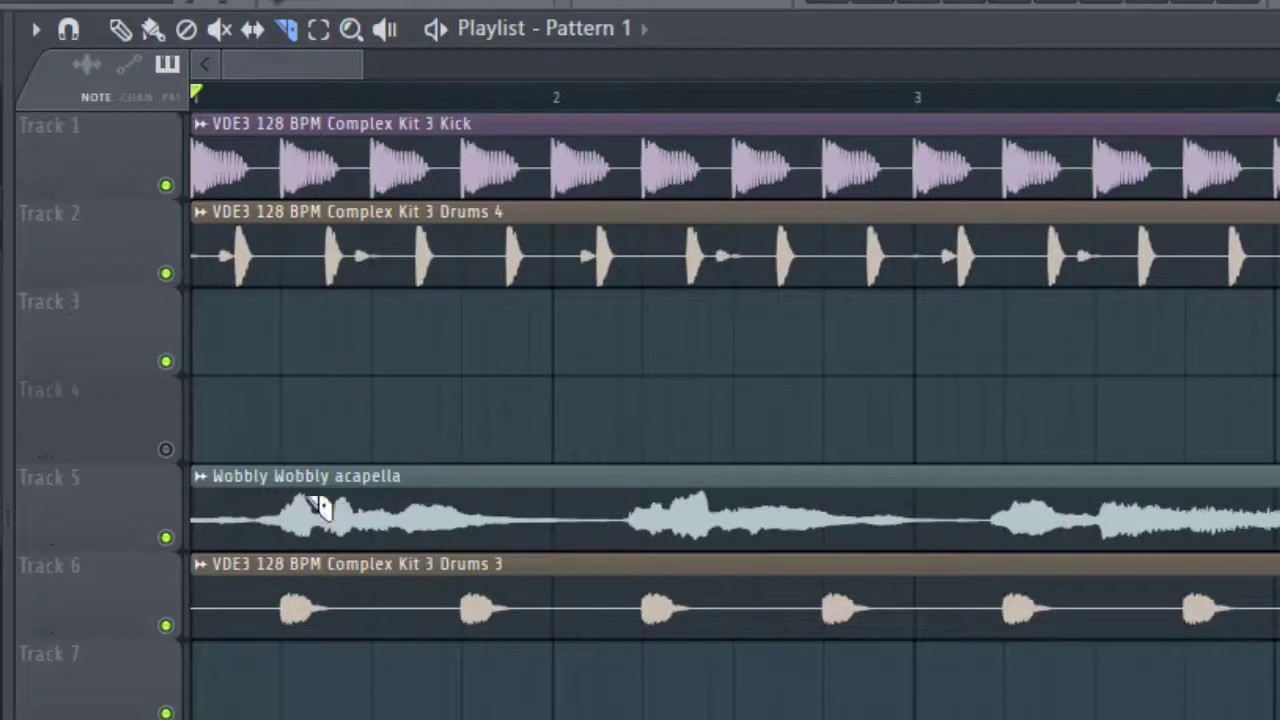
pyautogui.press('space')
pyautogui.press('space')
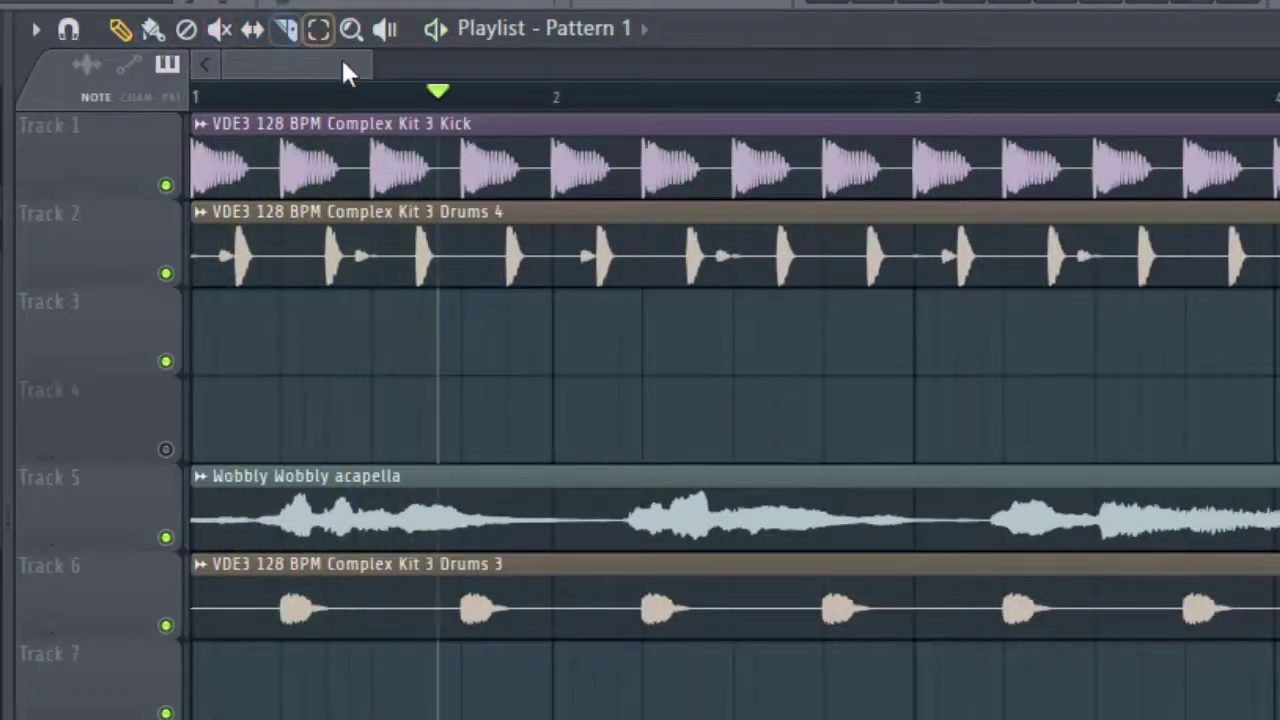
pyautogui.moveTo(371, 63); pyautogui.dragTo(308, 50)
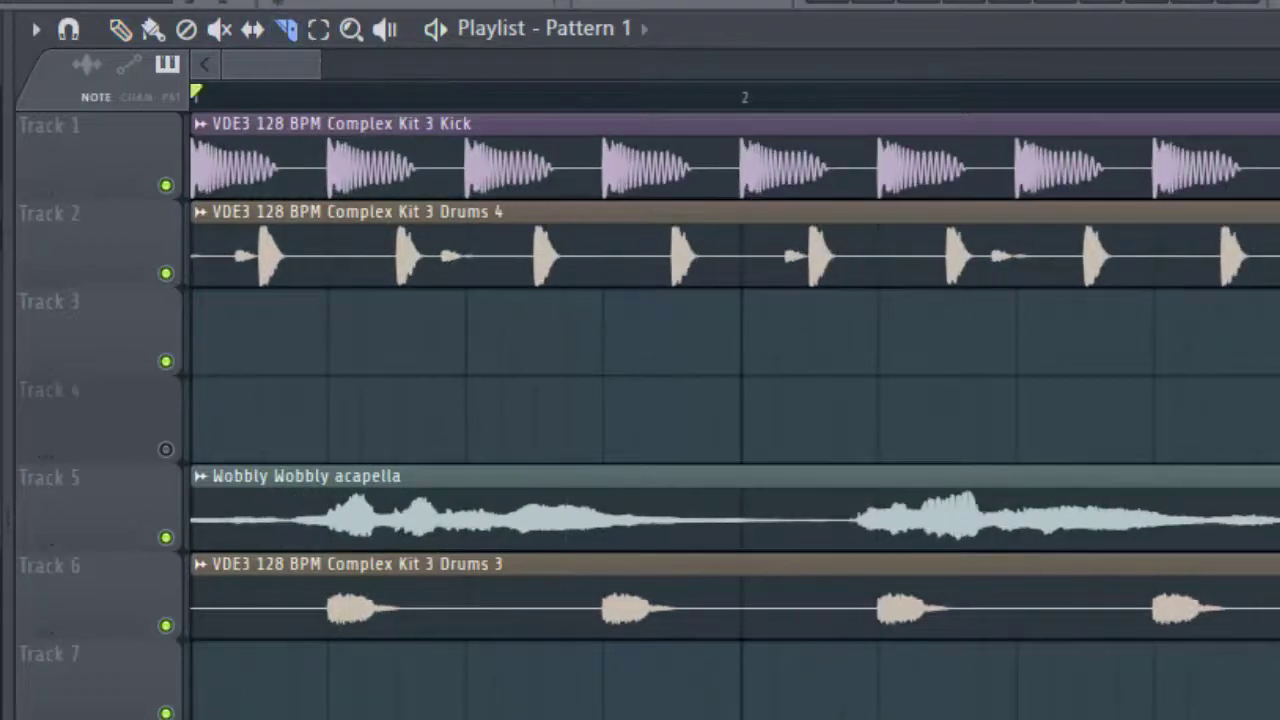
pyautogui.press('space')
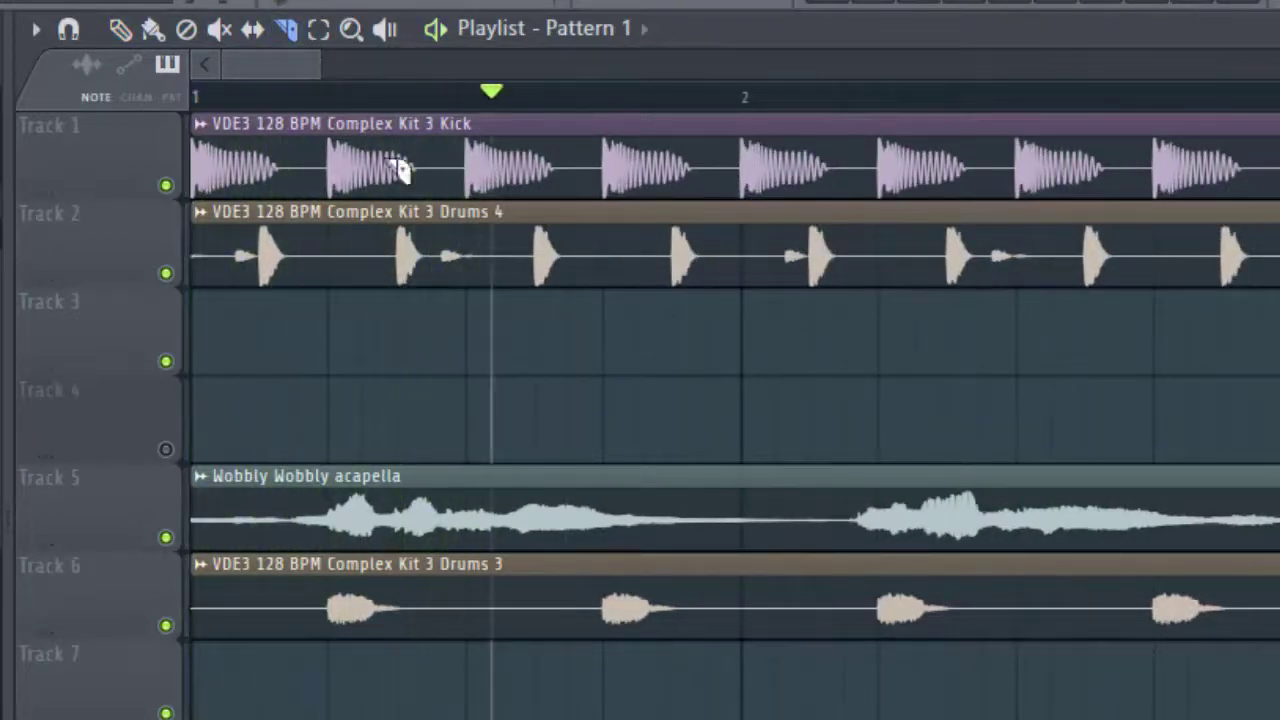
pyautogui.moveTo(506, 461); pyautogui.dragTo(509, 549)
pyautogui.moveTo(614, 490); pyautogui.dragTo(614, 540)
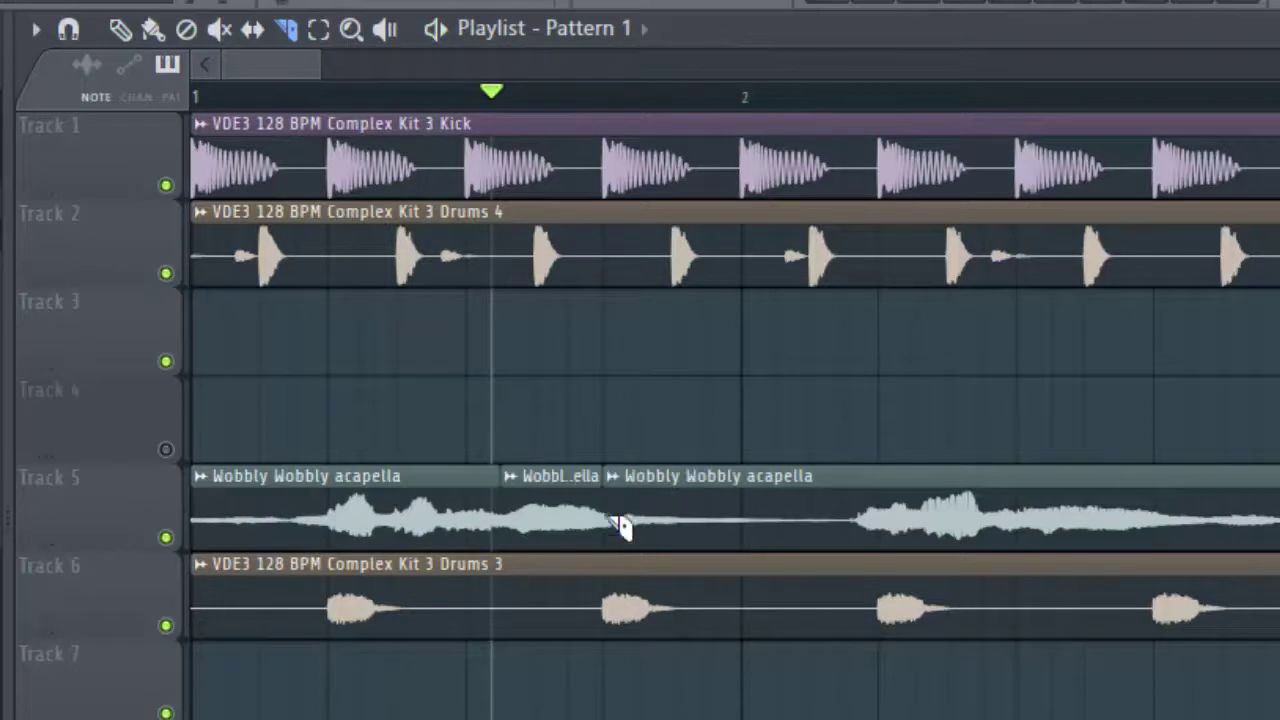
pyautogui.press('p')
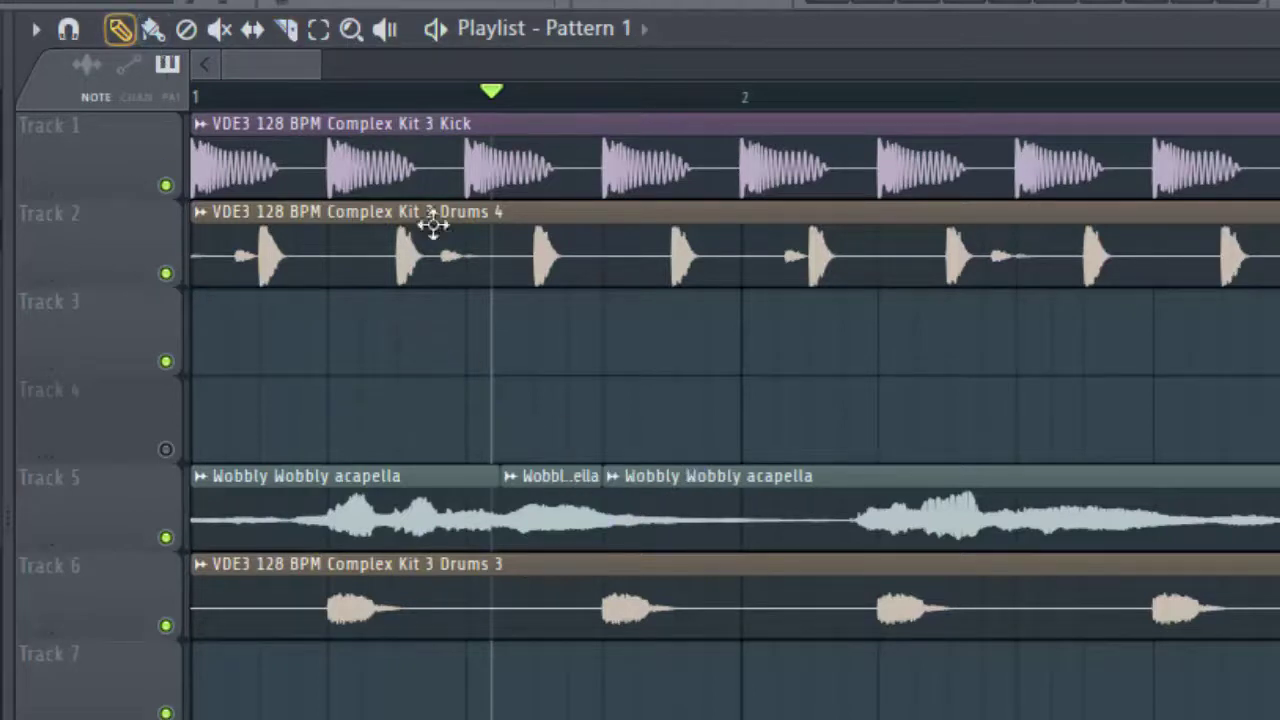
# Step: Trim the remaining acapella's start to its second phrase, fill up to bar 2 with two half-beat copies of the sliced syllable, and audition
pyautogui.click(84, 70)
pyautogui.moveTo(608, 505); pyautogui.dragTo(857, 505)
pyautogui.click(574, 505)
pyautogui.click(655, 505)
pyautogui.moveTo(705, 505); pyautogui.dragTo(638, 511)
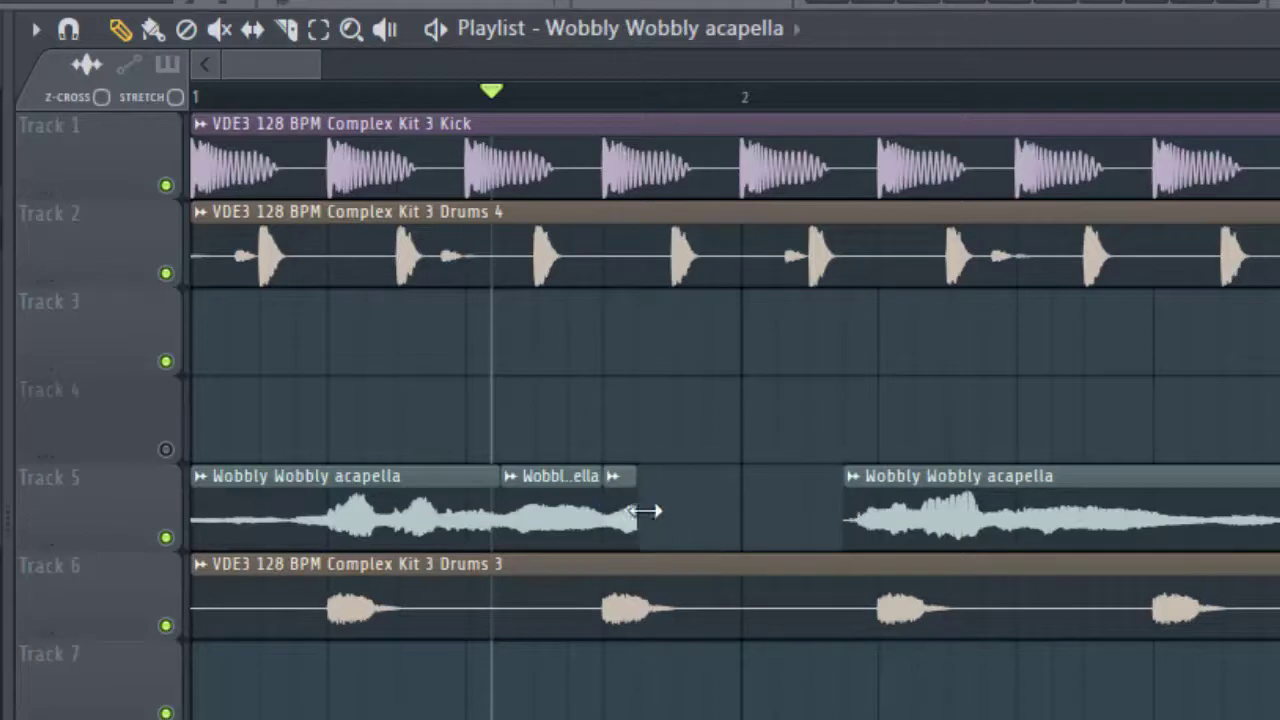
pyautogui.click(695, 519)
pyautogui.press('space')
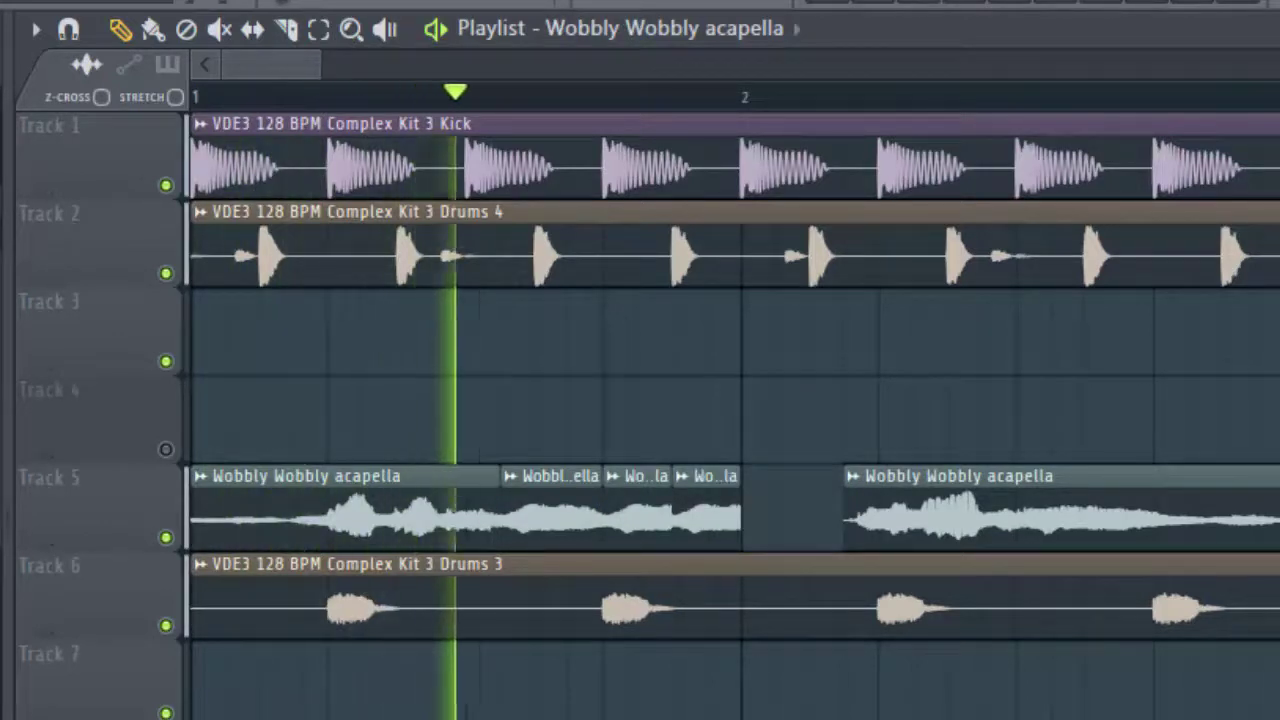
pyautogui.press('space')
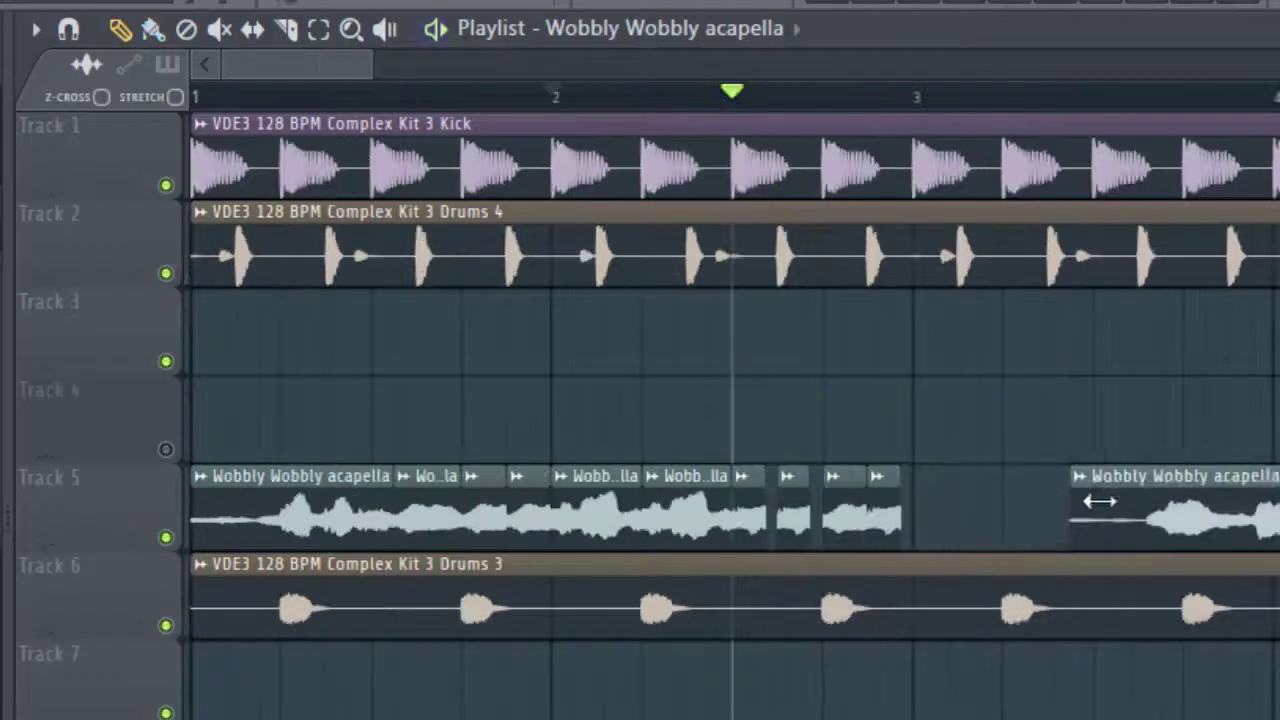
# Step: Trim the start of the remaining acapella clip before bar 4 and load the GARRI2 preset into Gross Beat on the acapella's mixer track
pyautogui.moveTo(1097, 505); pyautogui.dragTo(1138, 509)
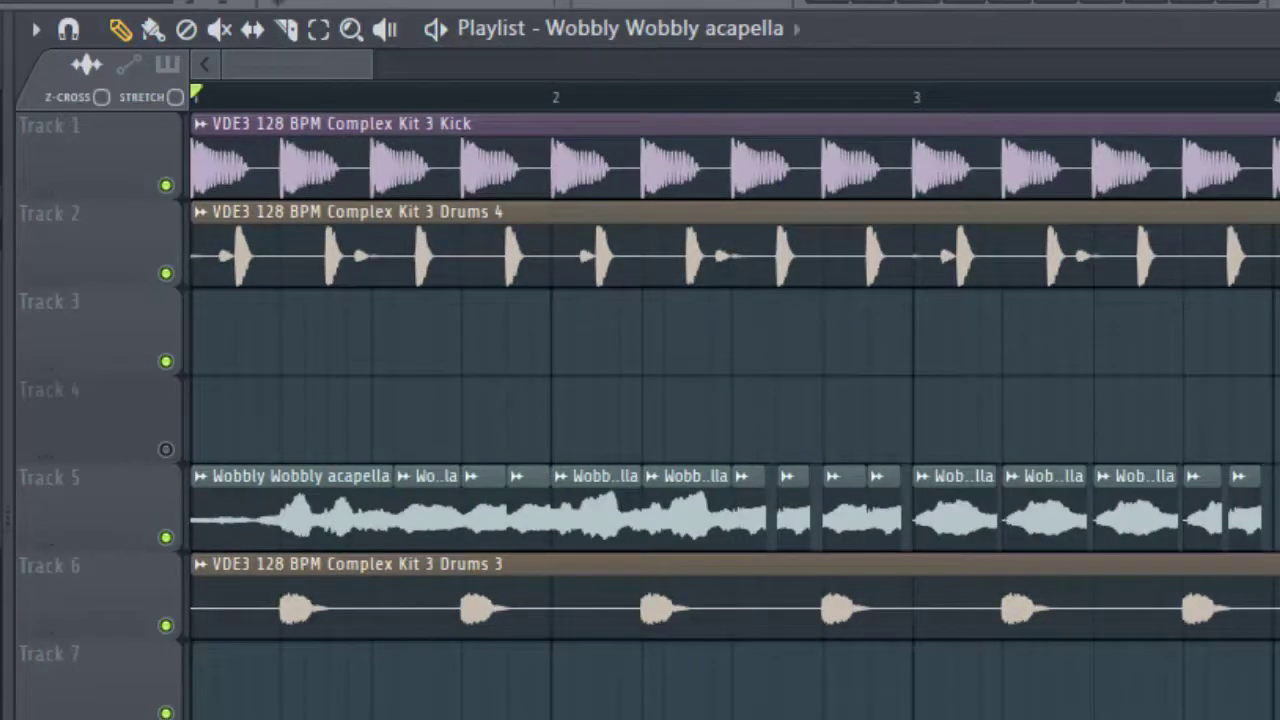
pyautogui.press('space')
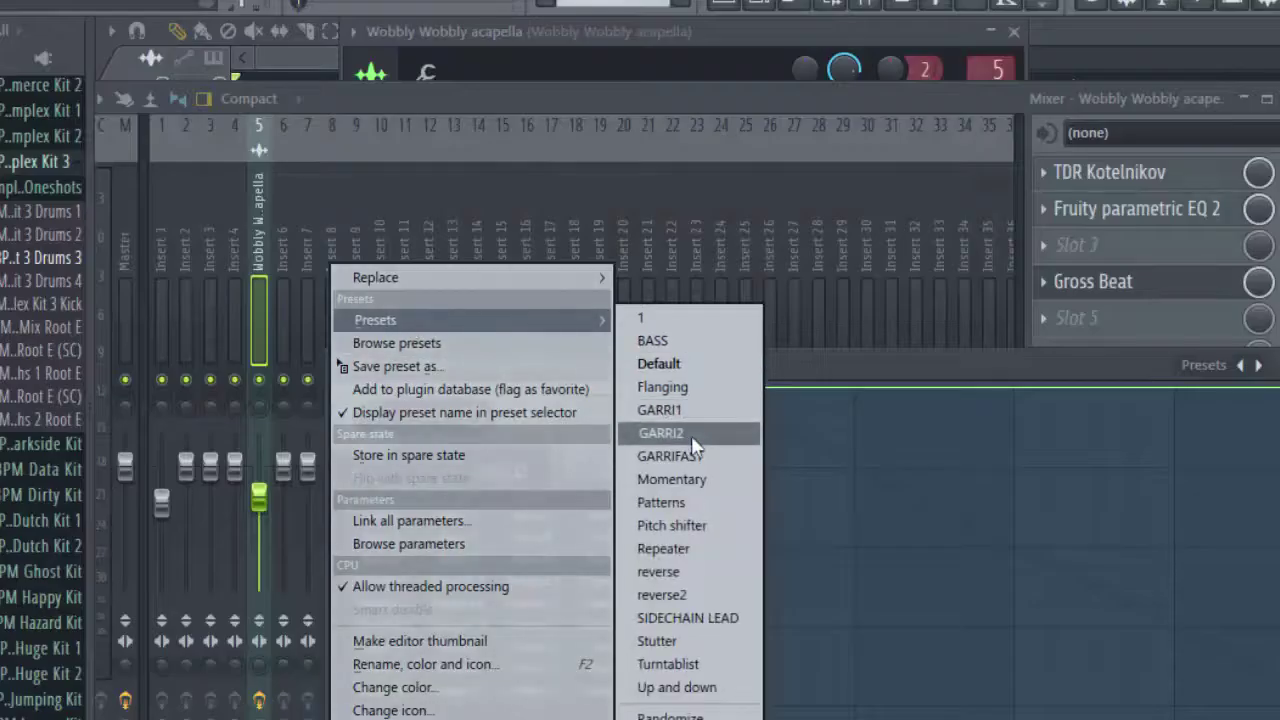
pyautogui.click(691, 449)
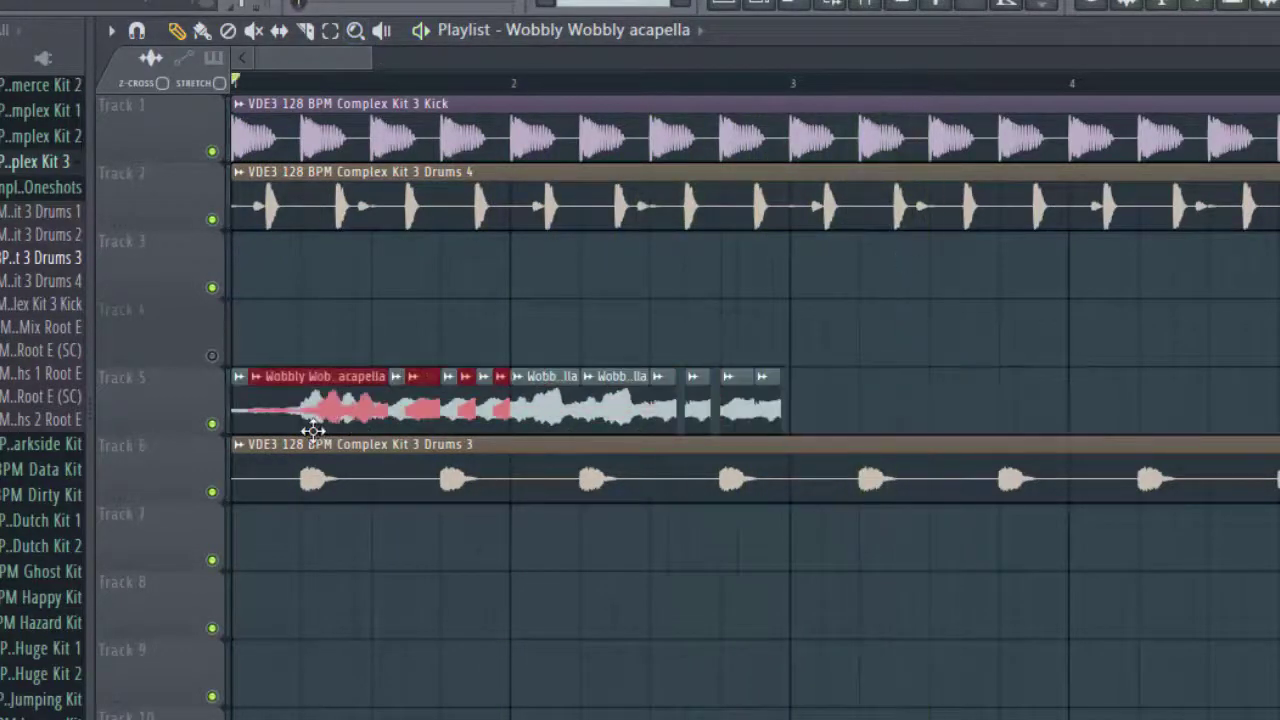
# Step: Duplicate the chopped bar 1 vocal slices on Track 5 to bar 3 and trim the copy's end to bar 4
pyautogui.moveTo(286, 411); pyautogui.dragTo(820, 405)
pyautogui.moveTo(1070, 414); pyautogui.dragTo(1068, 412)
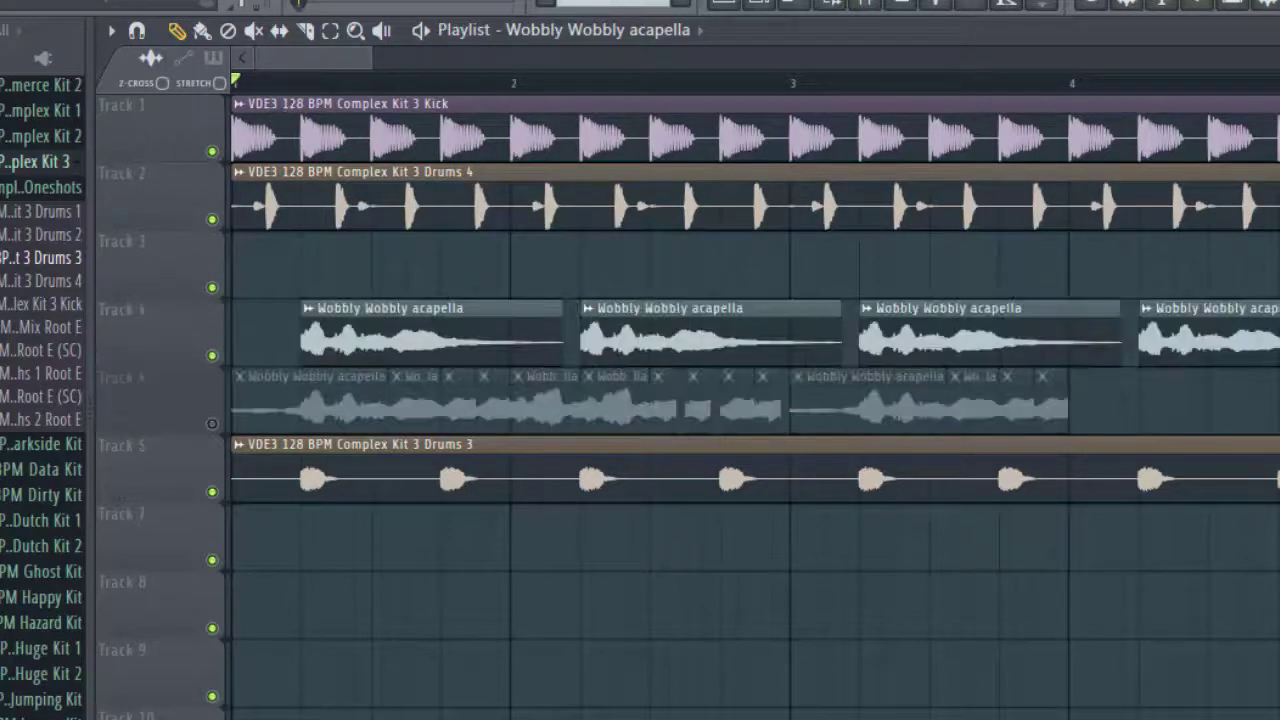
# Step: Audition the four repeated acapella phrases on Track 4 against the kick and drum loops
pyautogui.press('space')
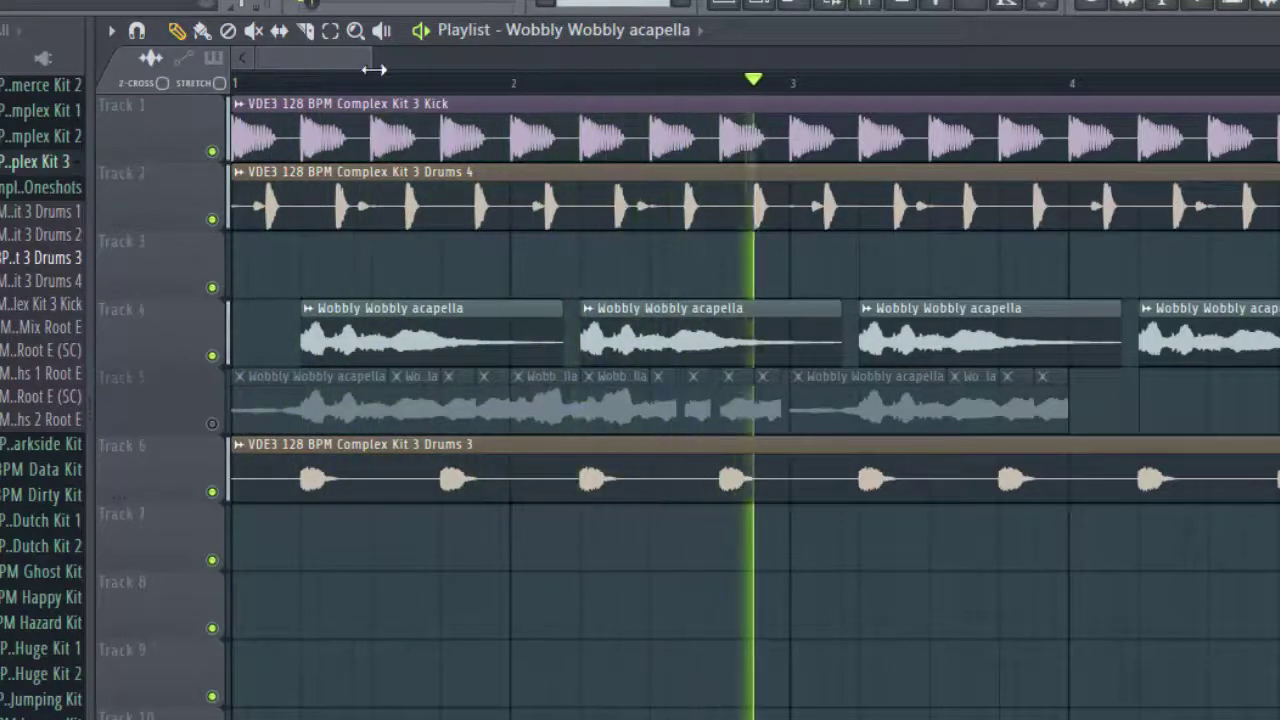
pyautogui.press('space')
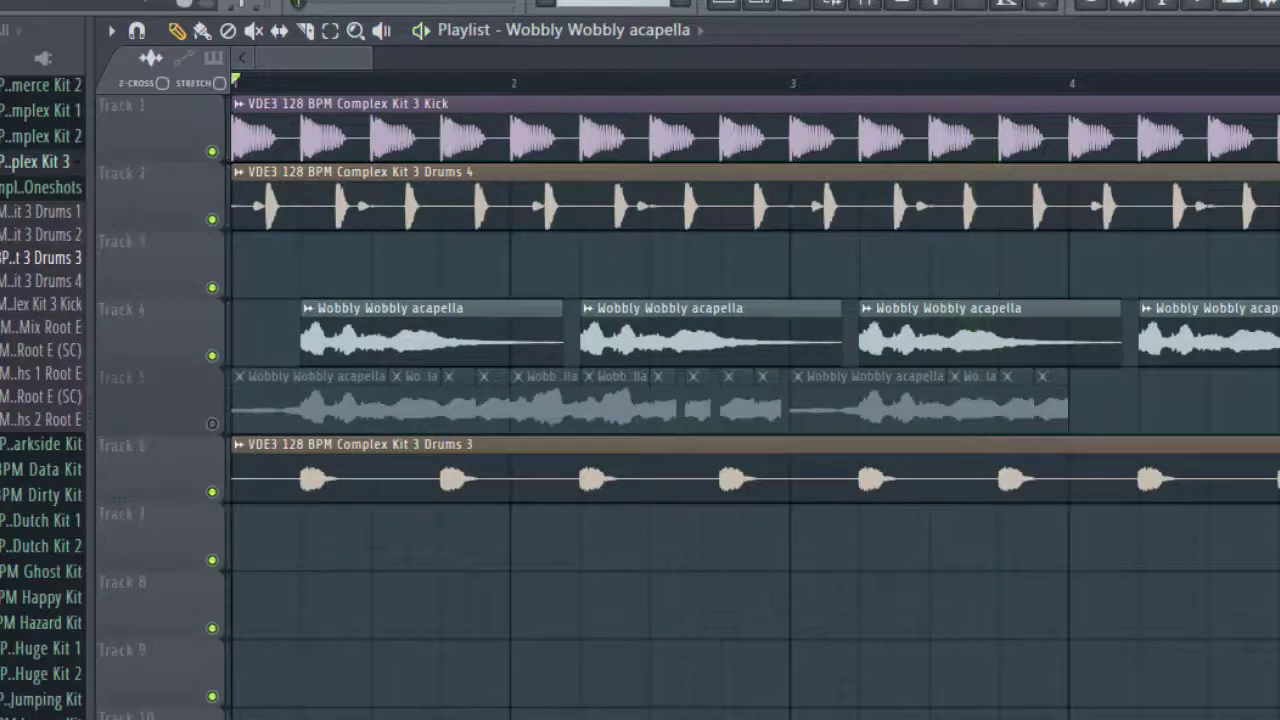
pyautogui.moveTo(372, 60); pyautogui.dragTo(578, 92)
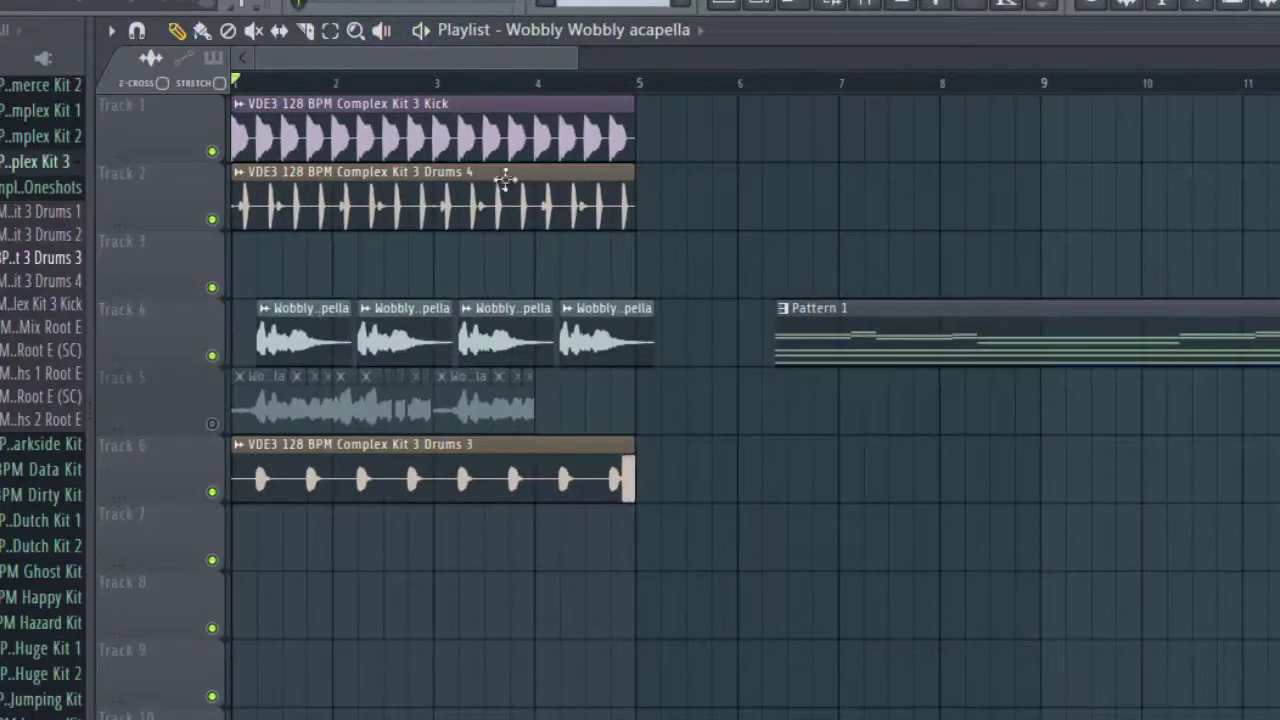
pyautogui.scroll(2, 482, 300)
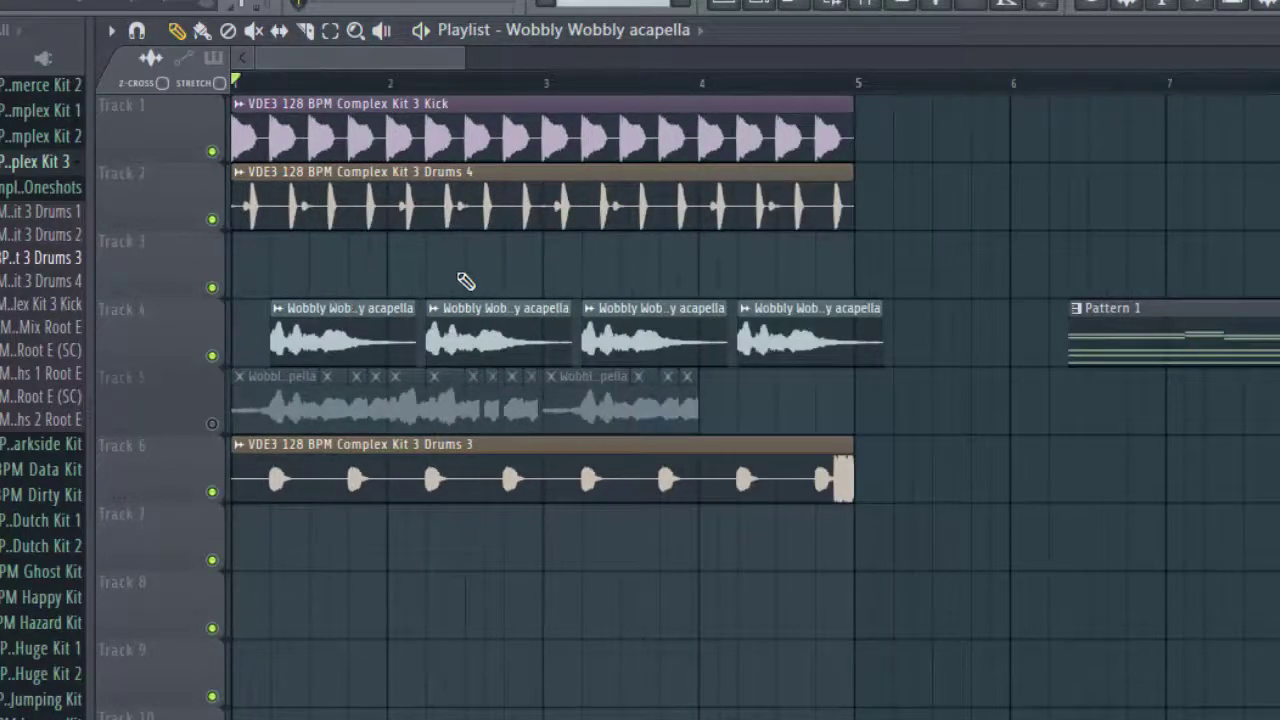